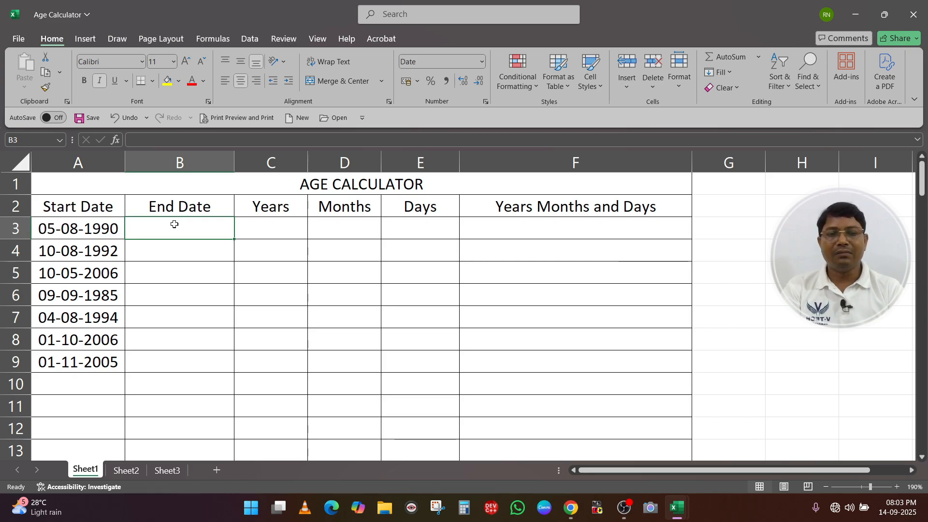
Step: Enter 01-08-2025 as the End Date in B3 and remove its italic formatting
key(Return)
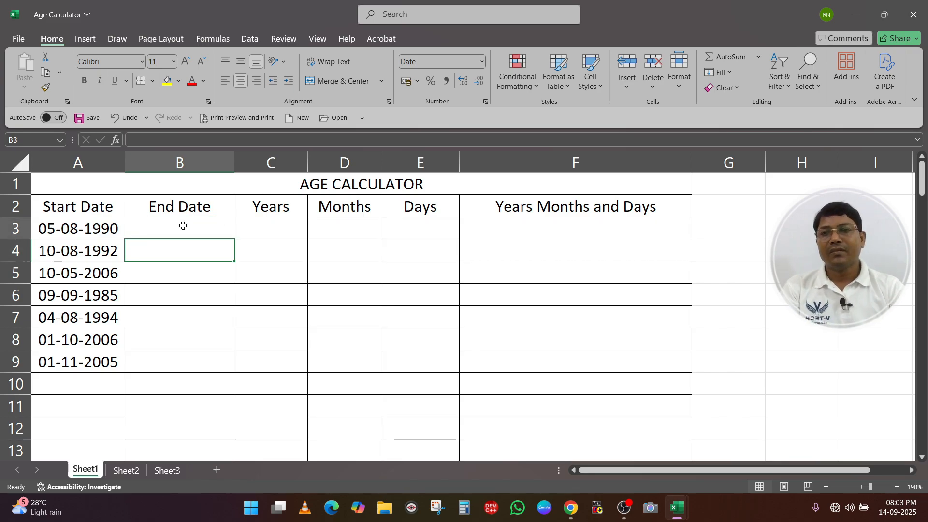
click(183, 226)
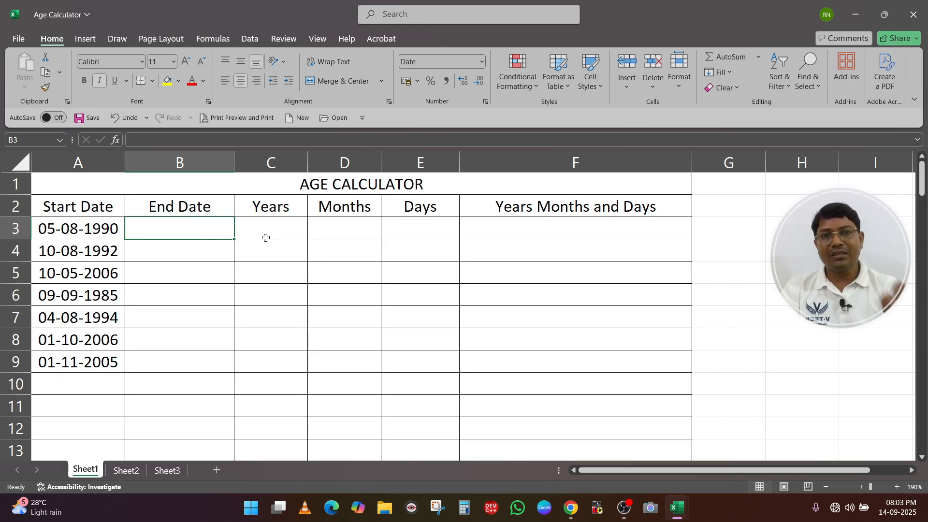
text(1-08-2)
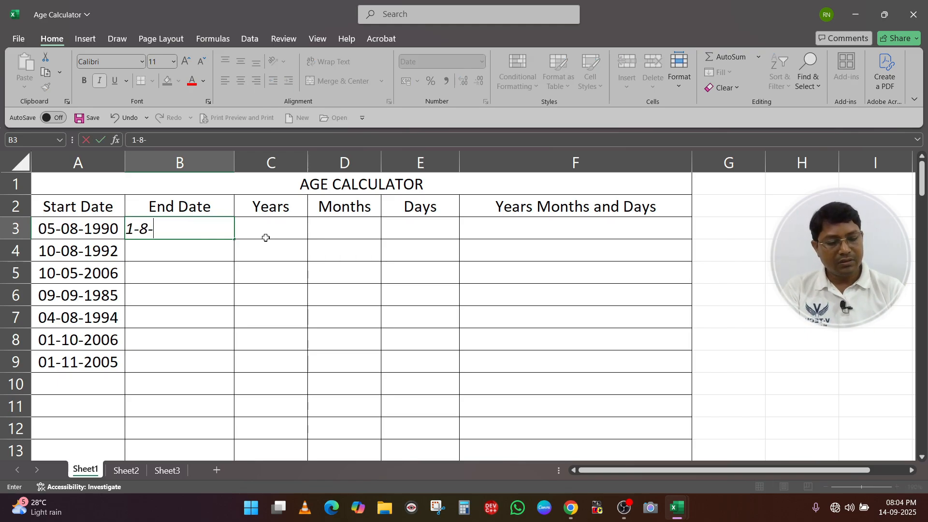
text(025)
key(Return)
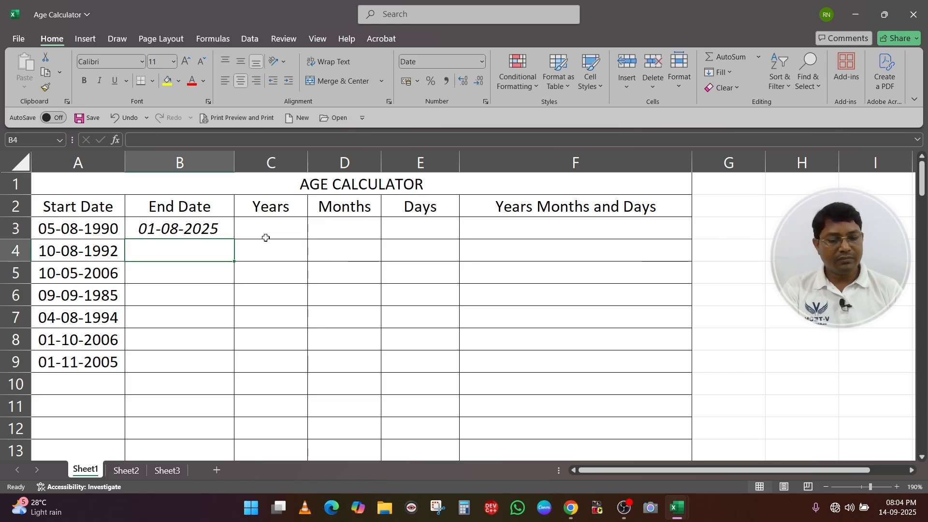
key(Up)
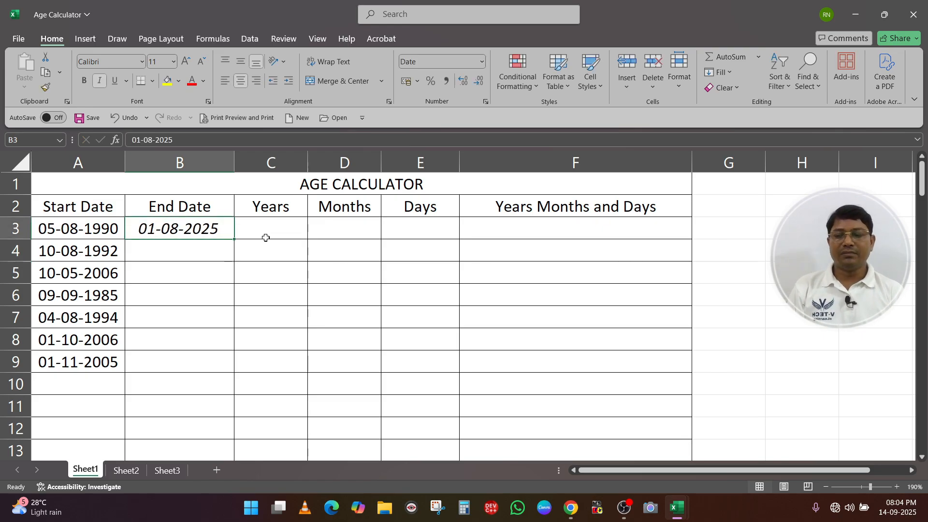
key(ctrl+i)
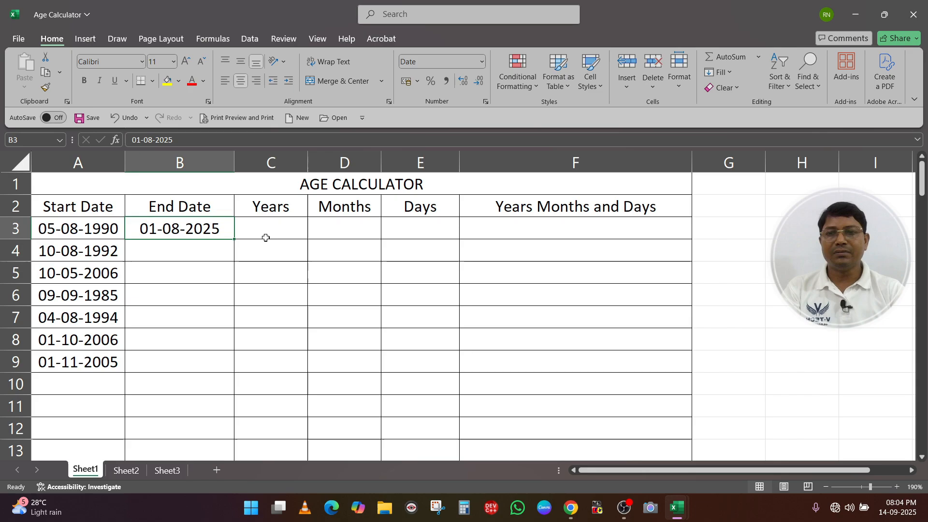
Step: Copy the B3 end date unchanged down the End Date column through B9, without incrementing the days
drag(234, 239, 236, 374)
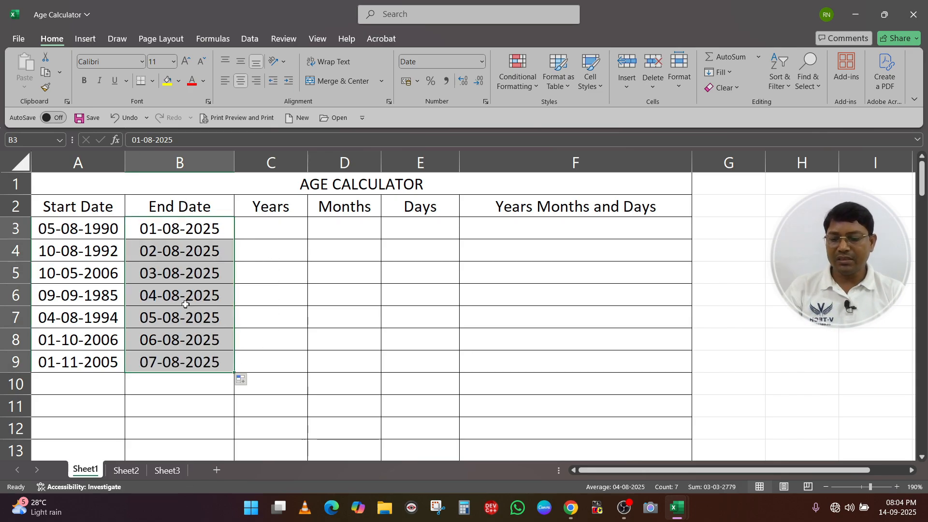
key(ctrl+z)
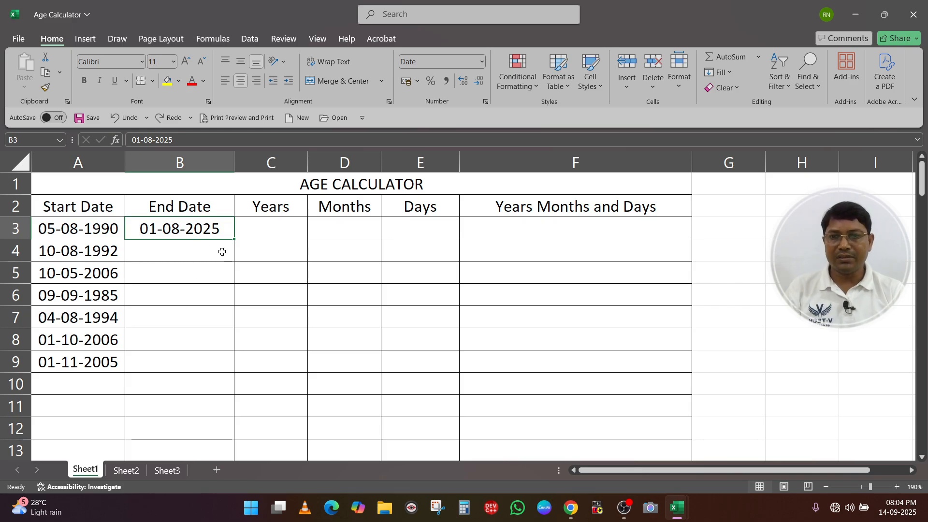
drag(234, 239, 233, 373)
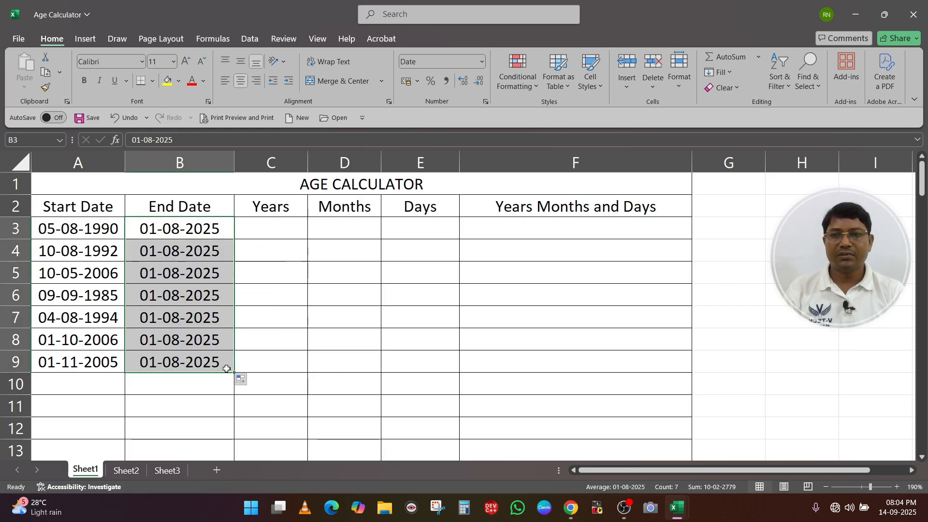
Step: Enter the formula =DATEDIF(A3,B3,"y") in C3 to calculate the completed years
click(277, 228)
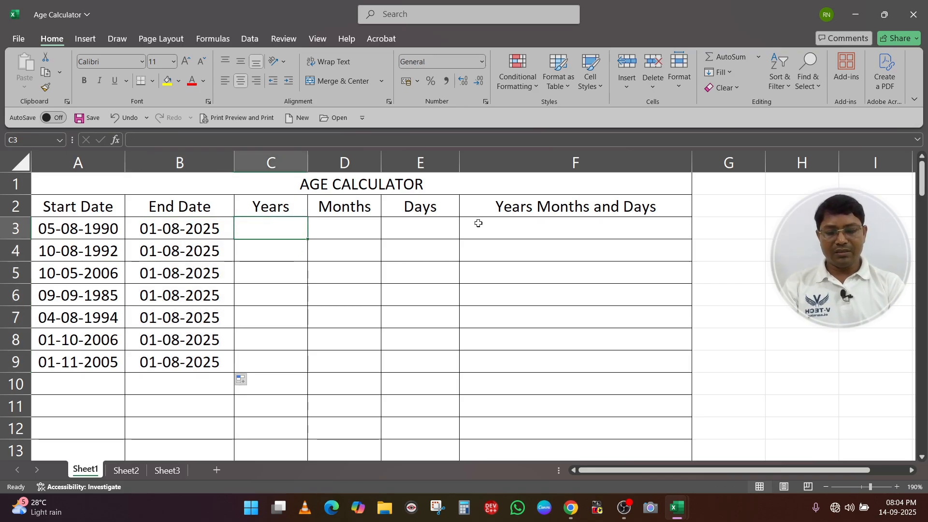
text(=datedif()
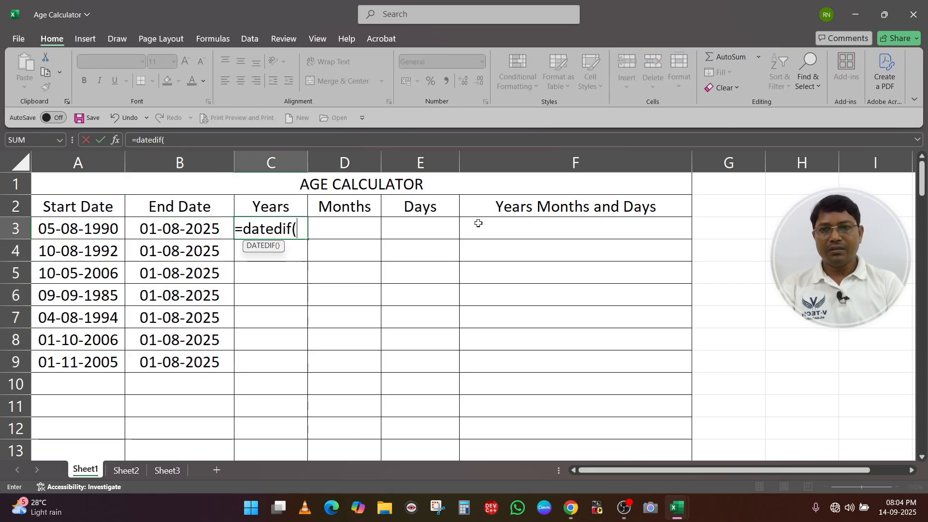
click(63, 230)
text(,)
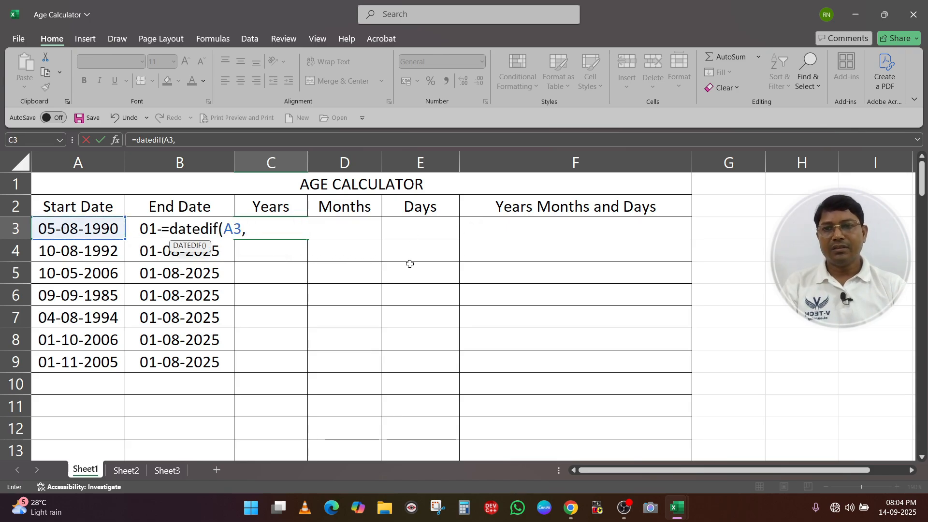
text(b3)
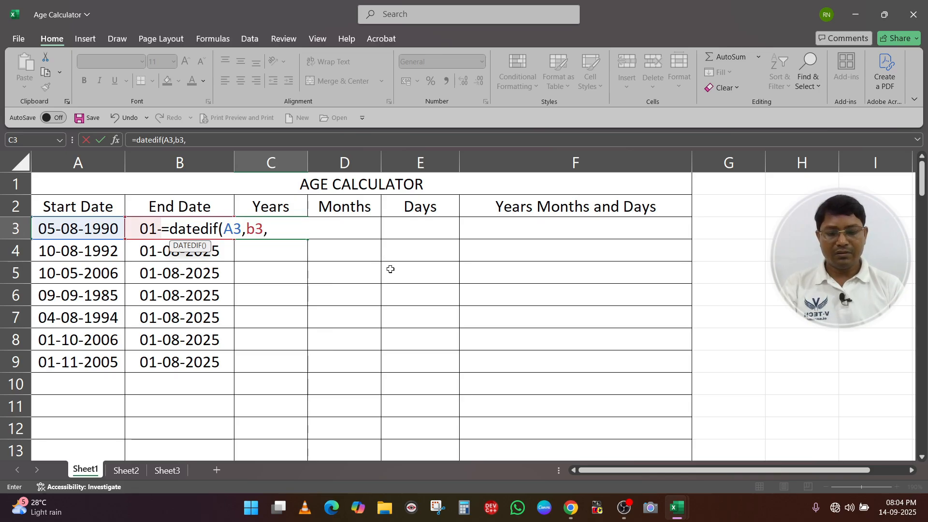
text(,"y"))
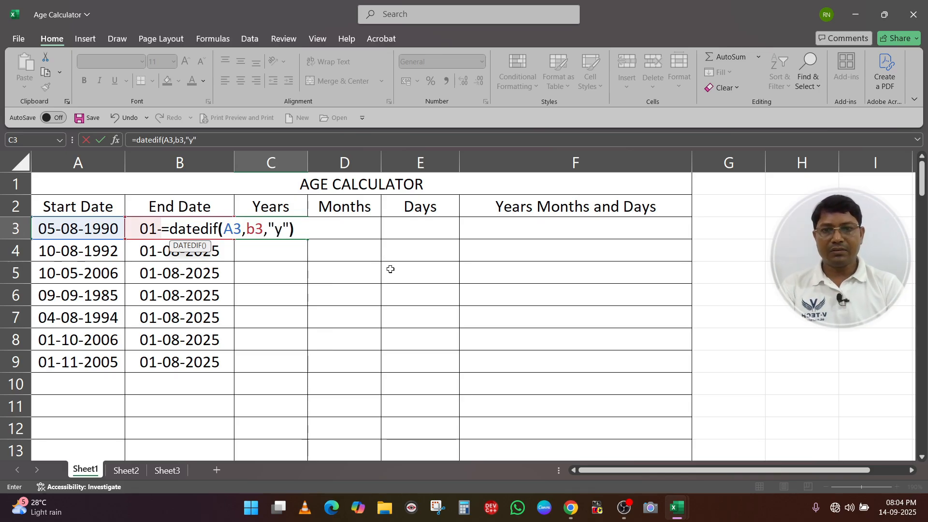
key(Return)
key(Up)
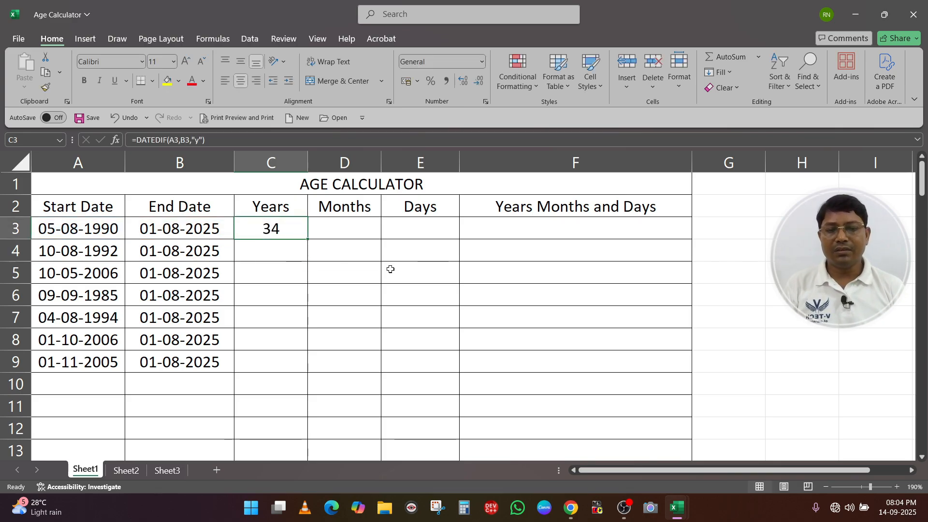
Step: Enter the formula =DATEDIF(A3,B3,"yd") in the Months cell D3
key(Right)
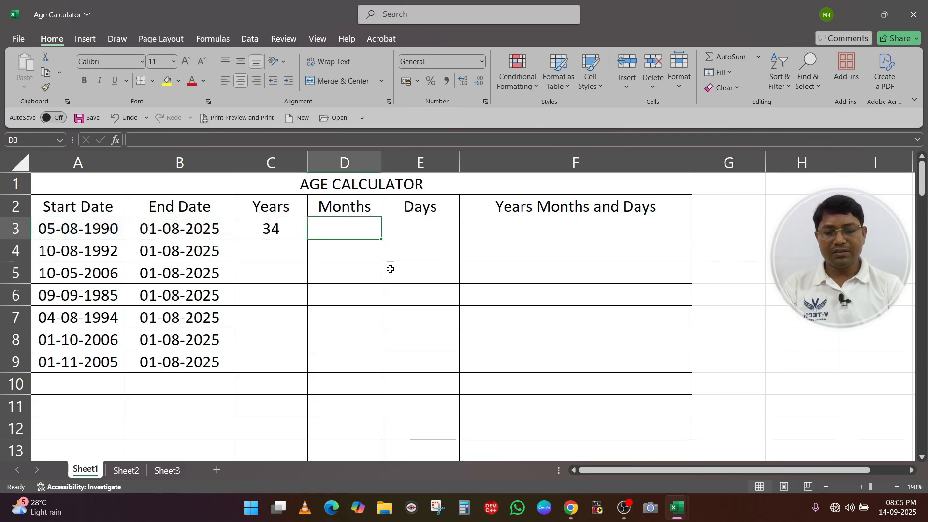
text(=dated)
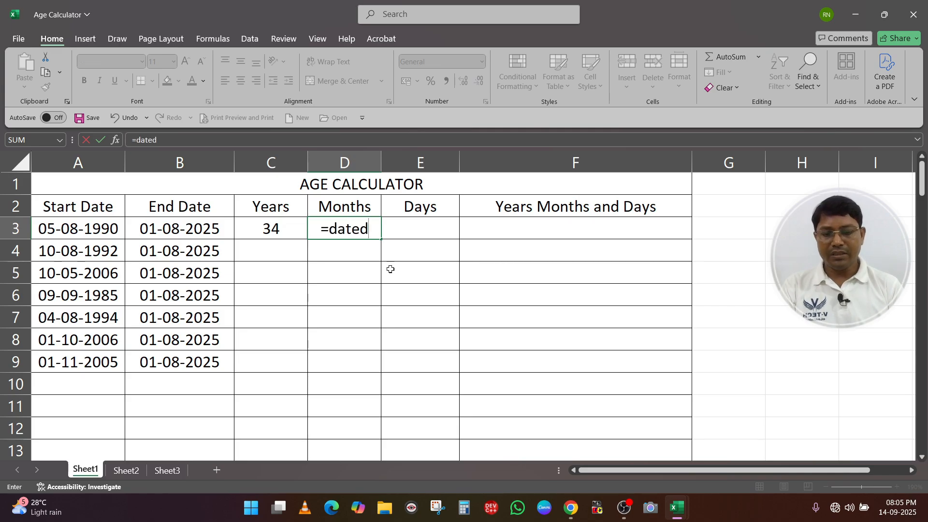
text(if()
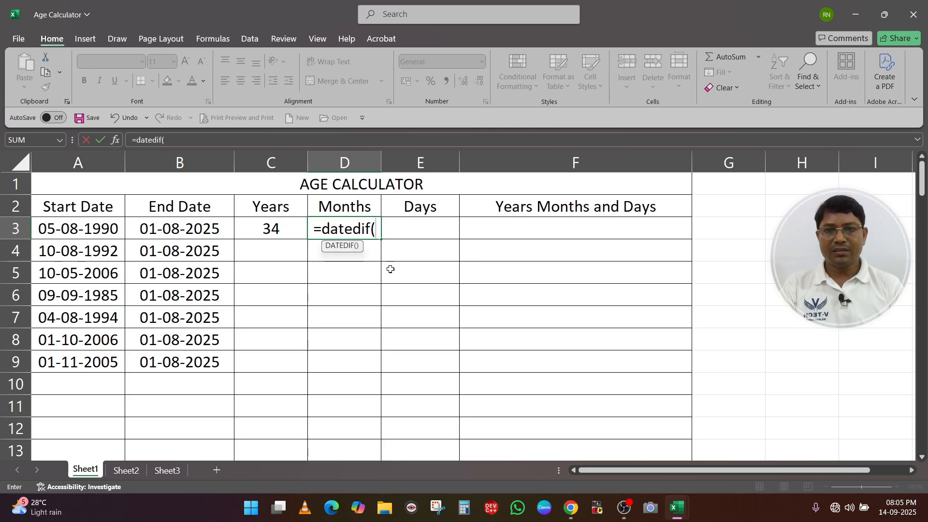
text(a3,)
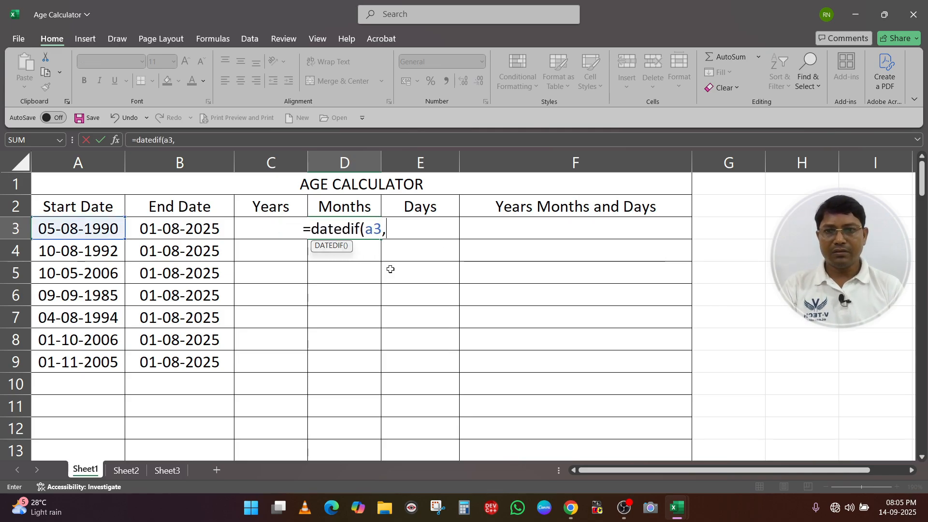
text(b3,)
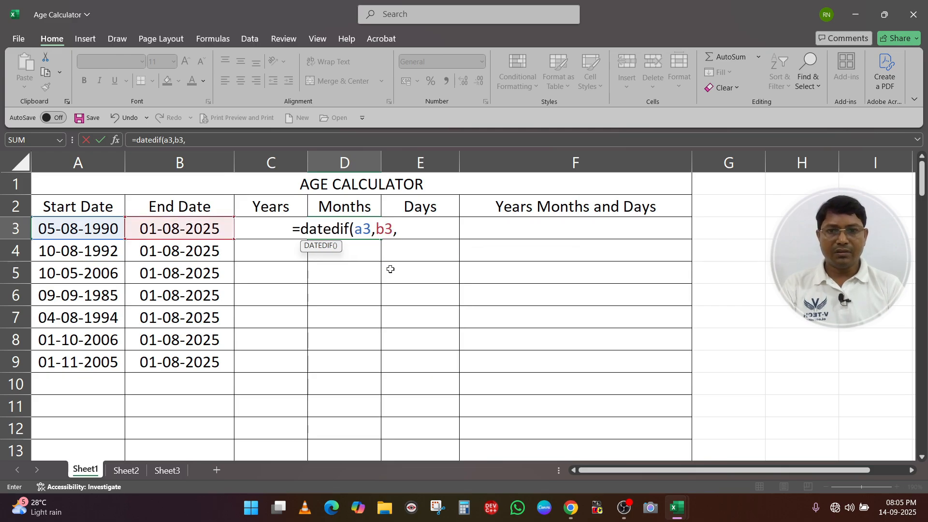
text(")
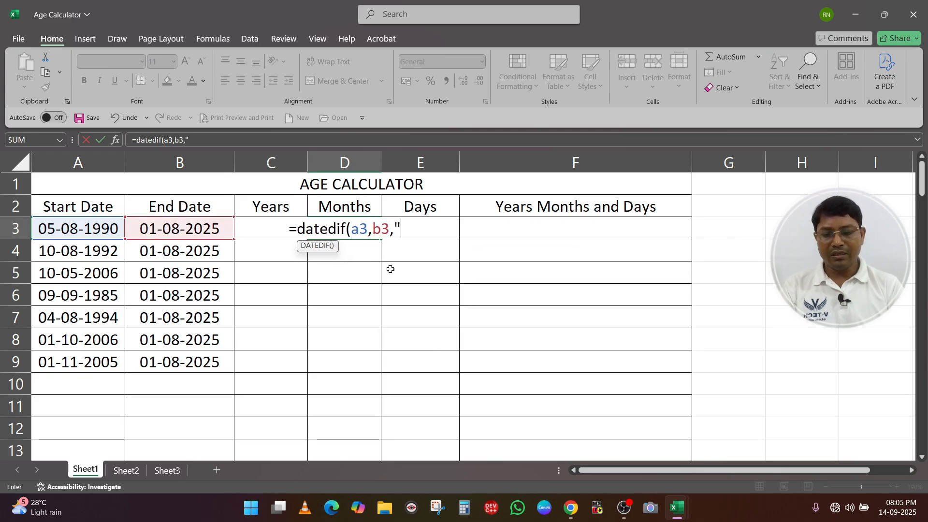
text(yd"))
key(ctrl+Return)
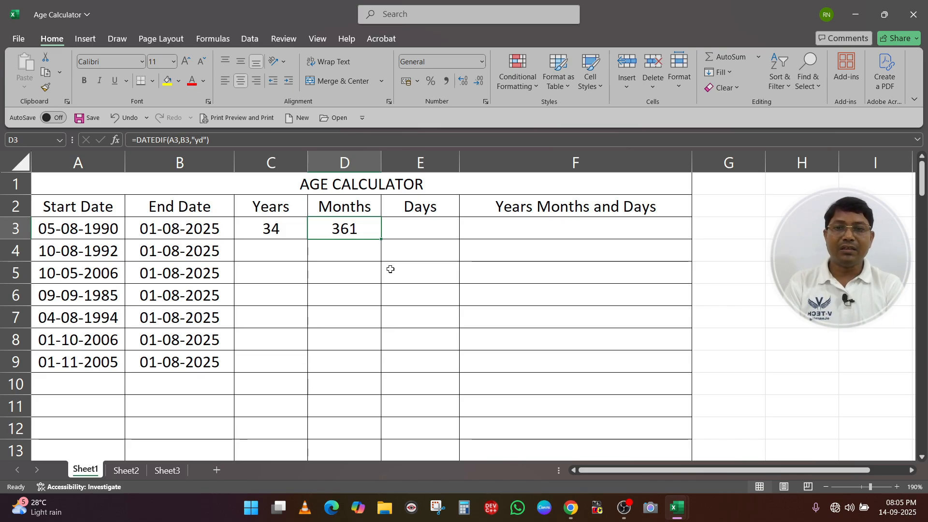
Step: Change the unit argument of the D3 DATEDIF formula to "ym" to calculate the remaining months
key(F2)
key(Left)
key(Left)
key(BackSpace)
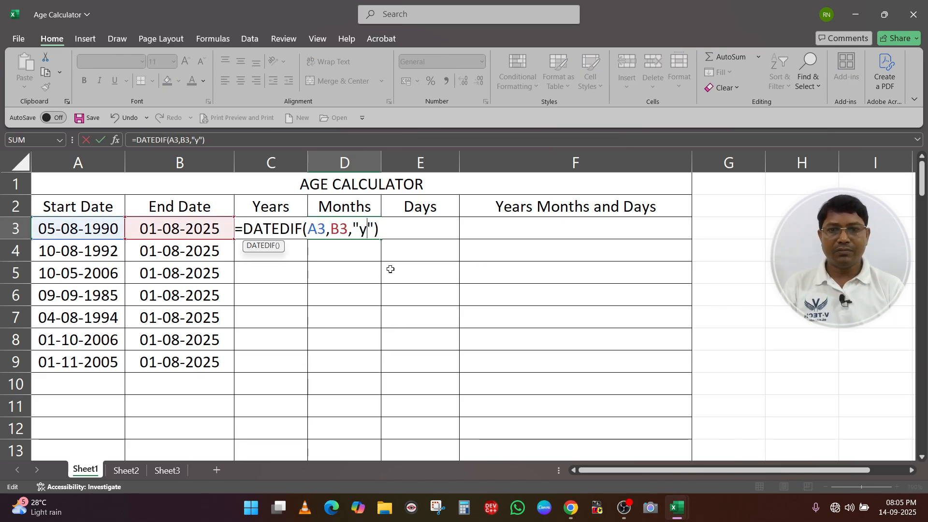
text(m)
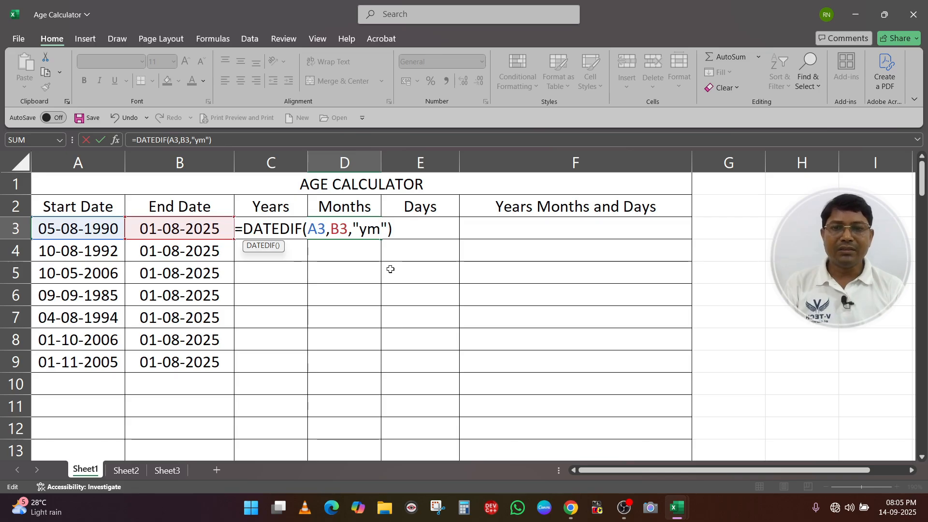
key(ctrl+Return)
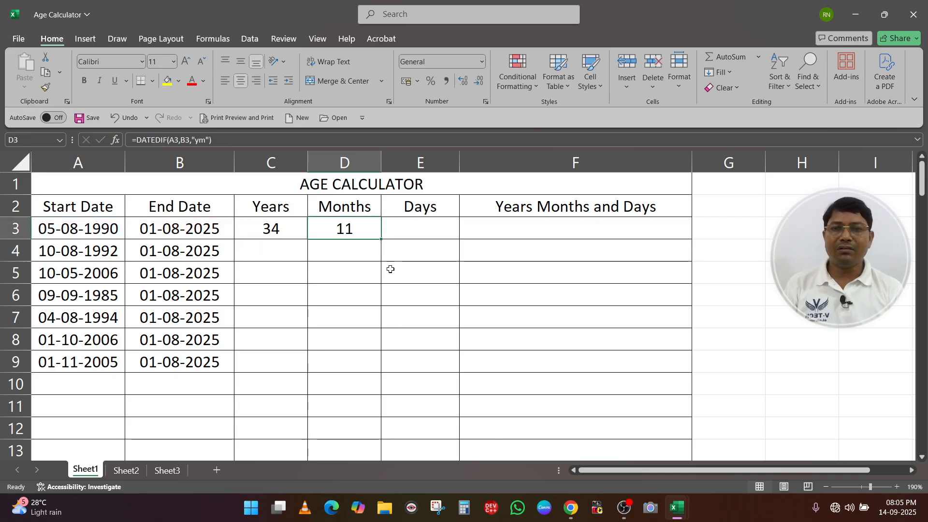
Step: Enter the formula =DATEDIF(A3,B3,"md") in E3 to calculate the remaining days
key(Right)
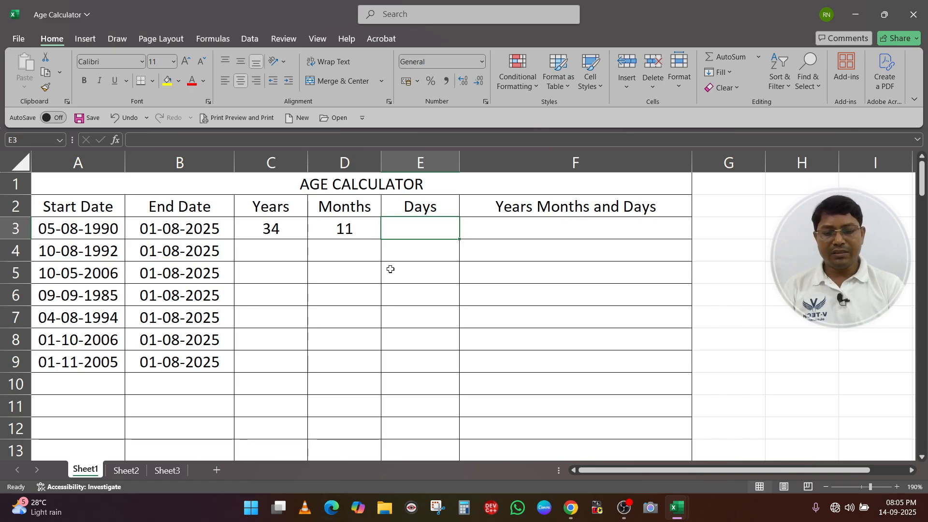
text(=datedif()
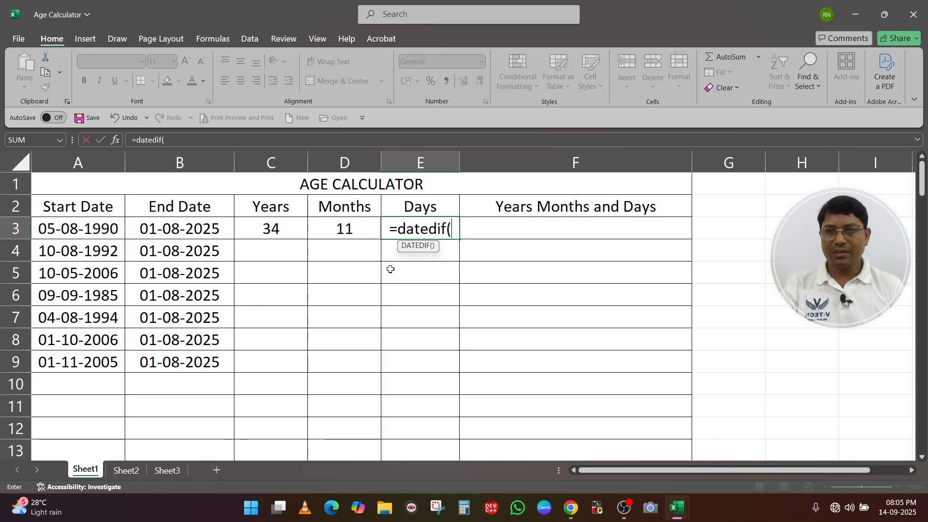
text(a3,b)
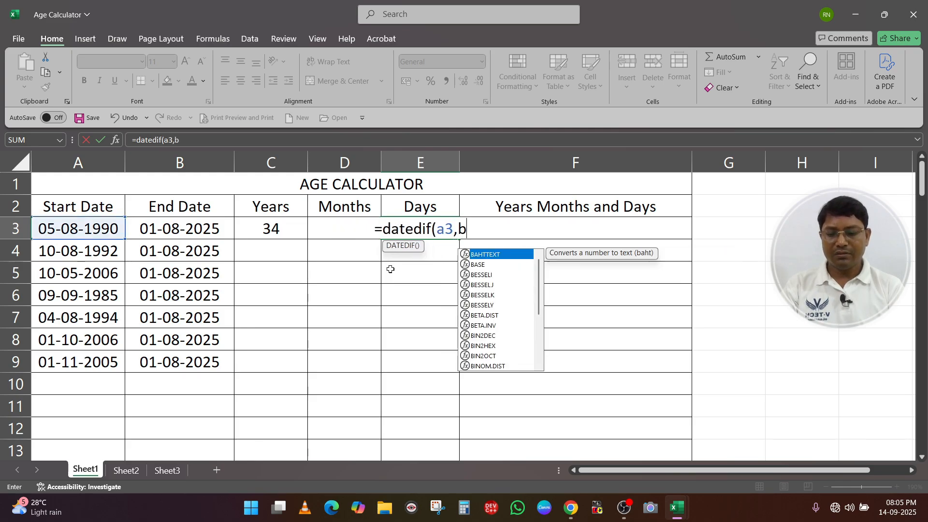
text(3,)
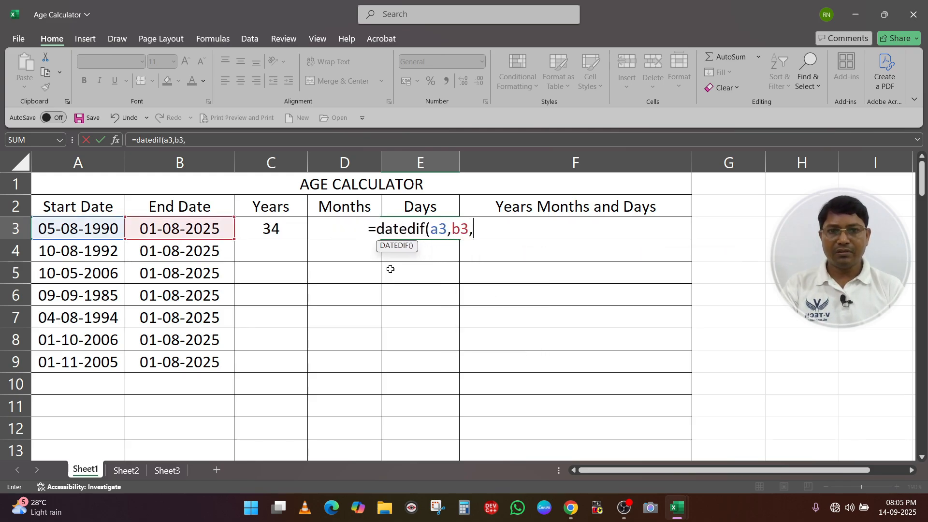
text("md)
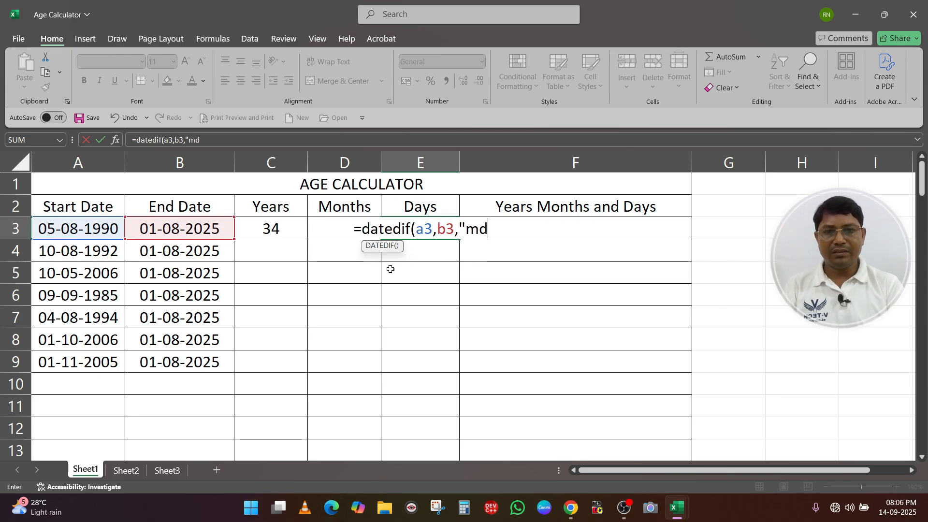
text("))
key(ctrl+Return)
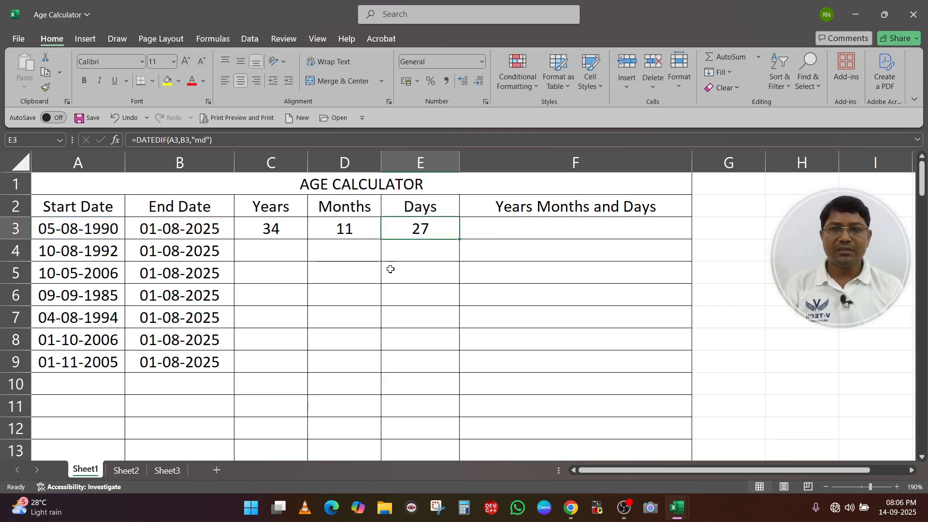
Step: Fill the Years, Months and Days formulas from C3:E3 down through row 9
key(Right)
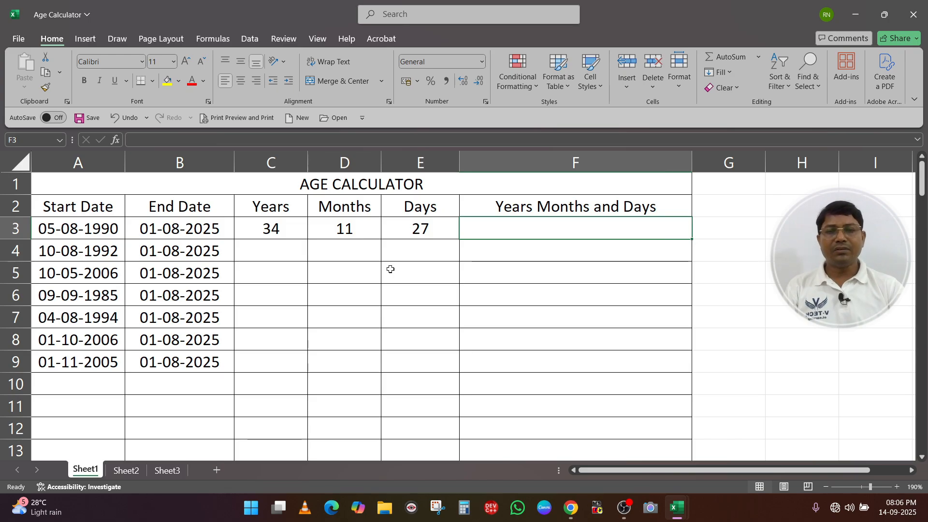
drag(271, 229, 458, 239)
double_click(459, 240)
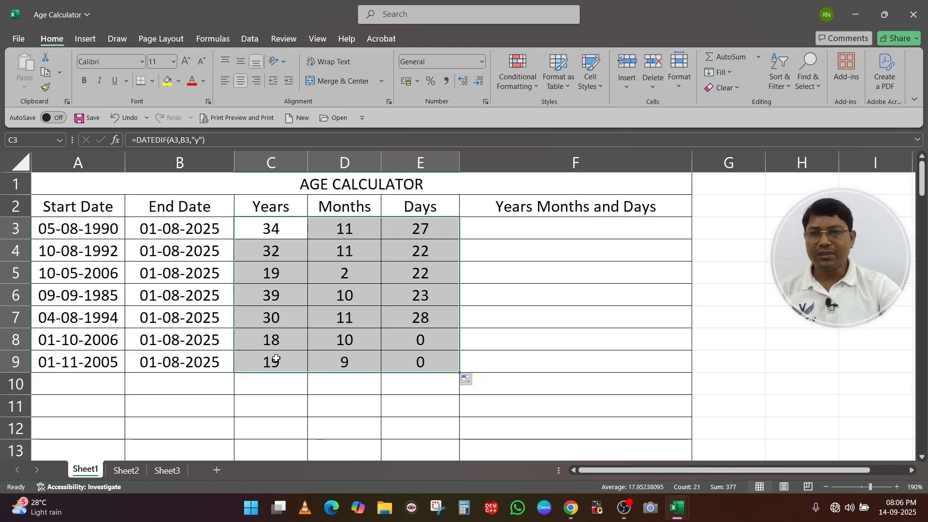
click(89, 229)
drag(89, 229, 116, 230)
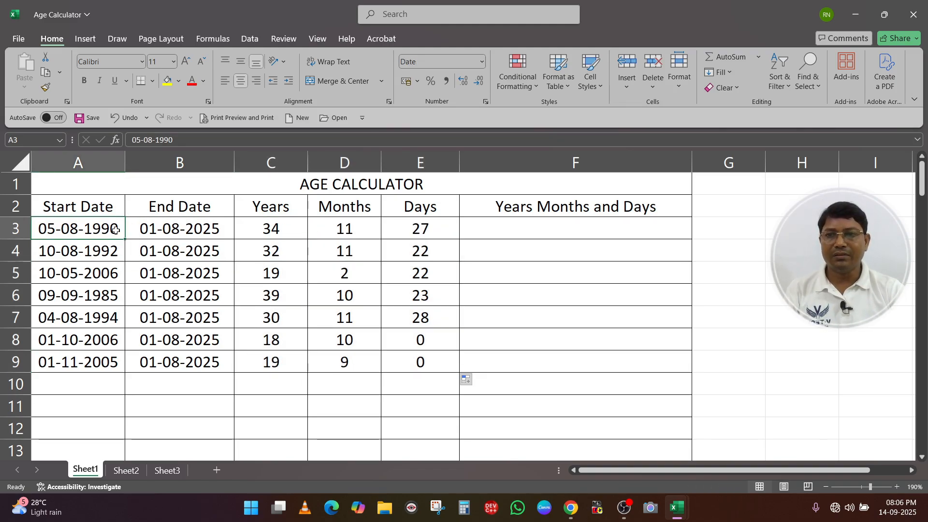
click(287, 233)
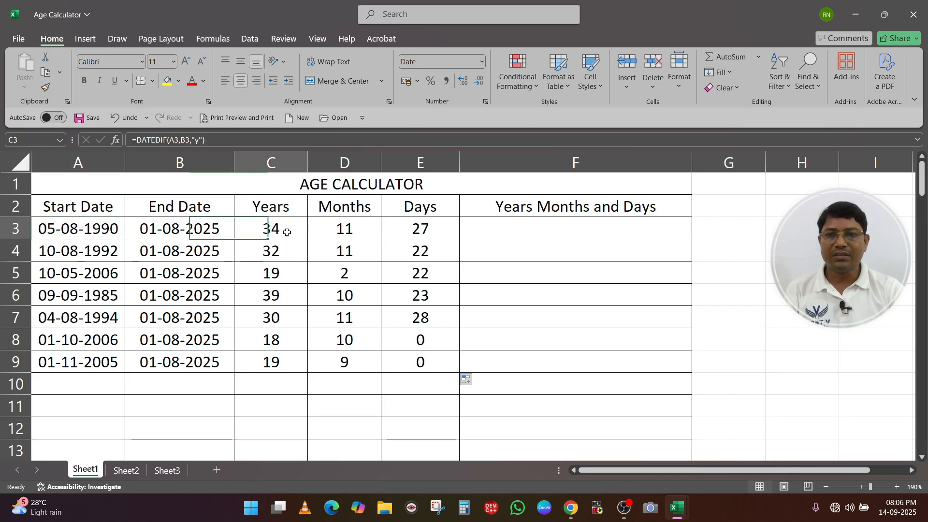
Step: Examine the Years, Months and Days formulas in rows 3 and 6
click(346, 231)
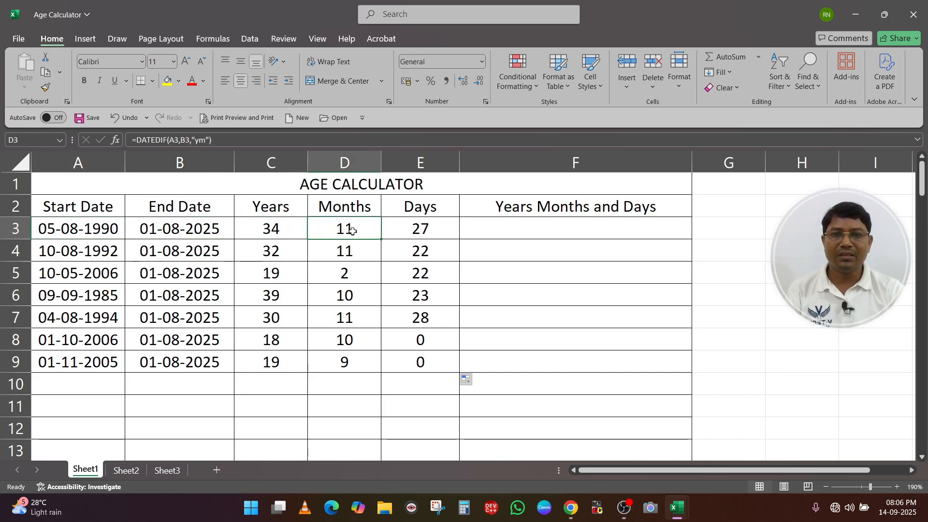
click(429, 234)
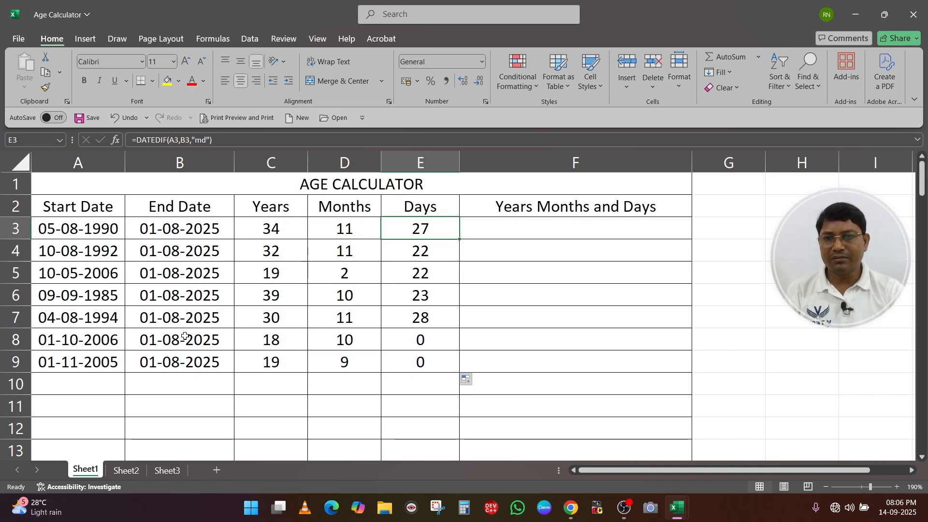
click(108, 298)
click(276, 297)
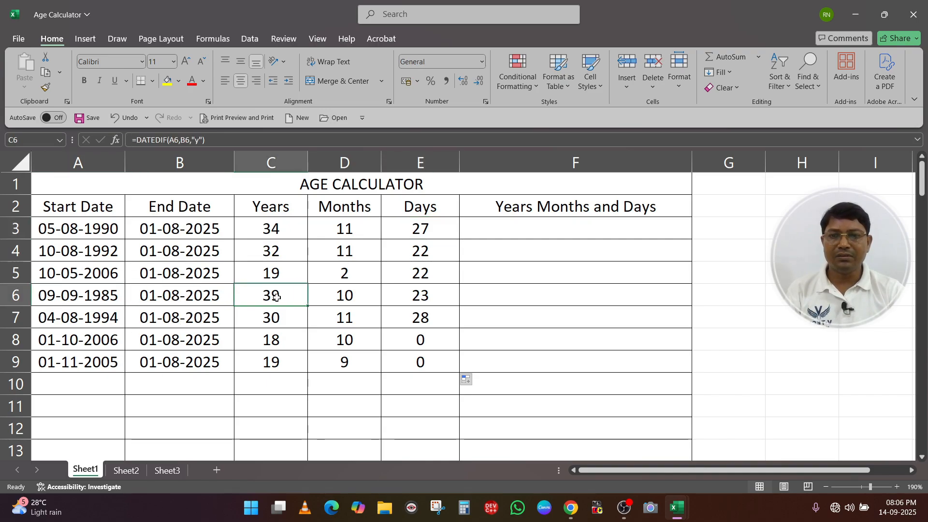
click(350, 295)
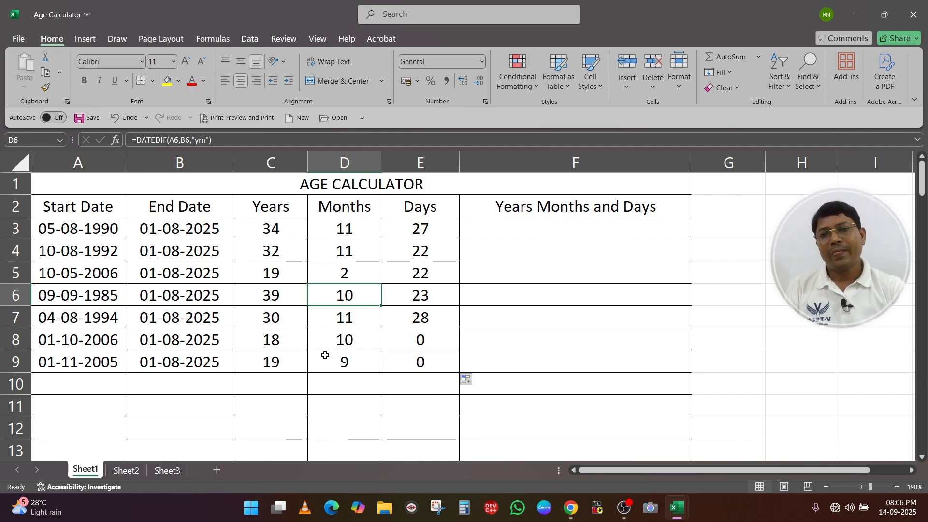
click(292, 300)
click(392, 296)
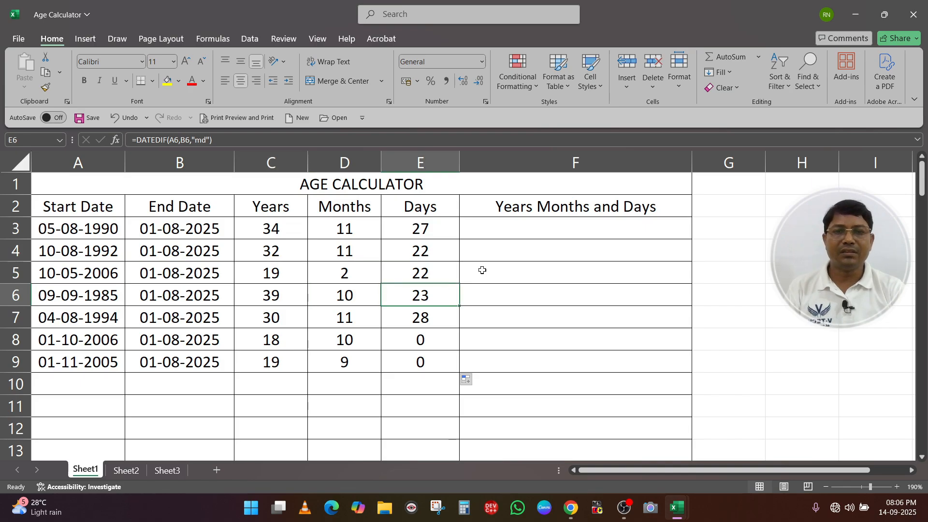
Step: Begin the combined age formula in F3 with =datedif(a3,b3,"y"), & " Yesrs" &
click(515, 224)
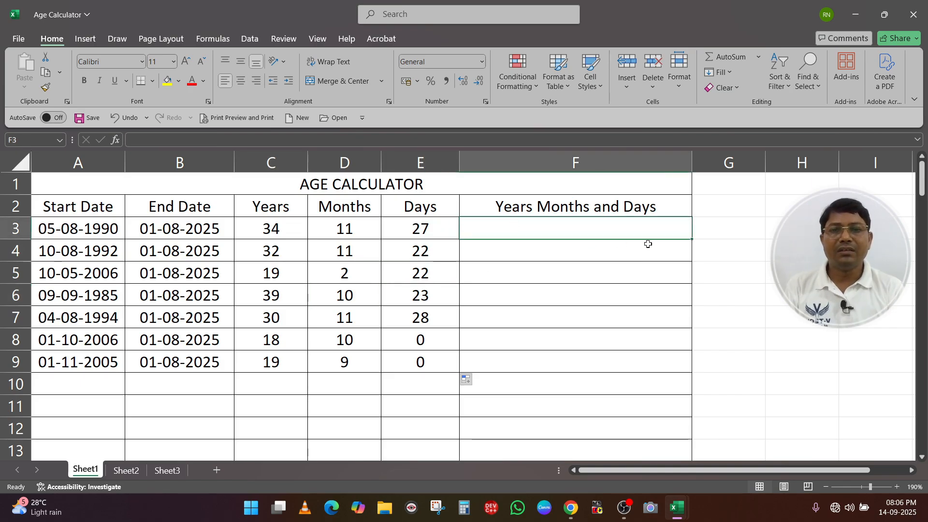
text(=)
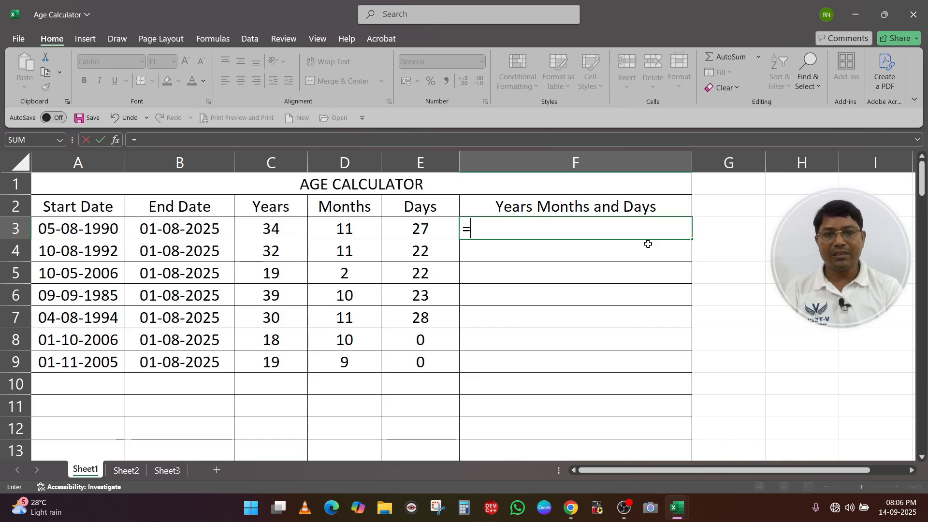
text(datedif)
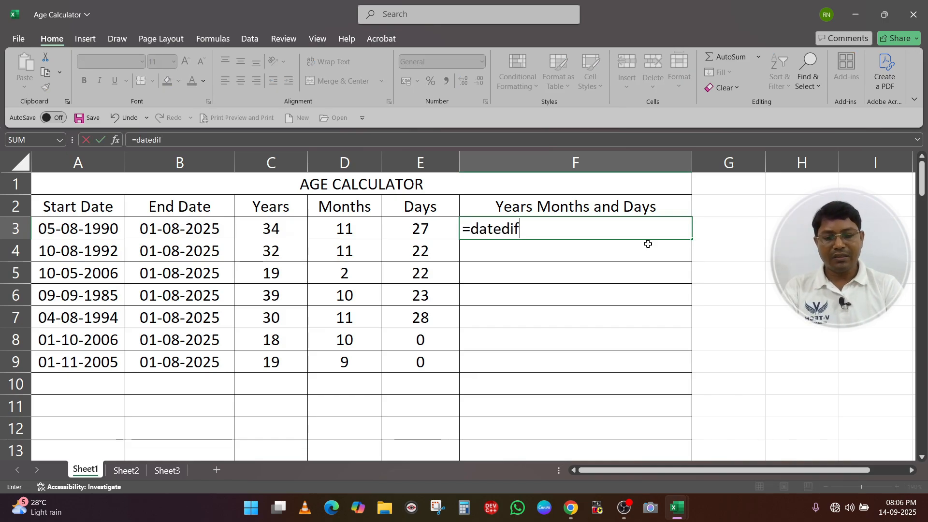
text((a3,)
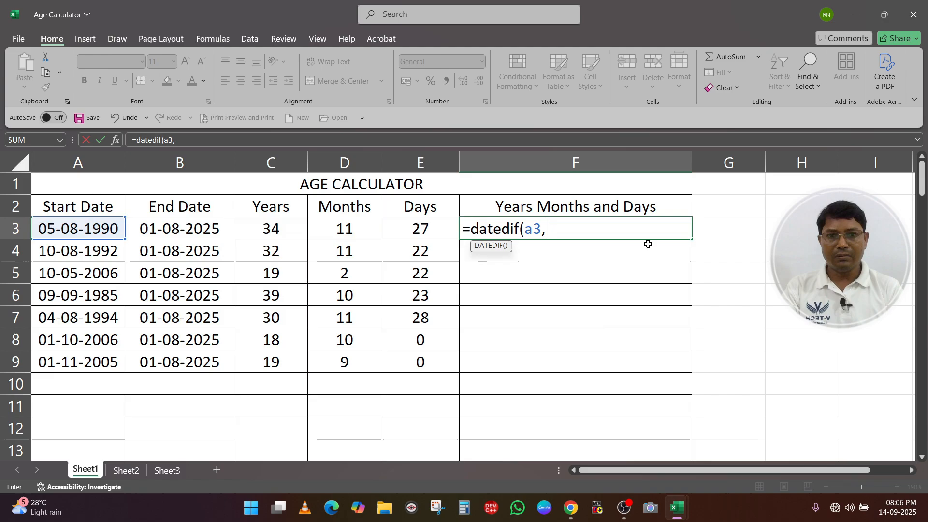
text(b3,)
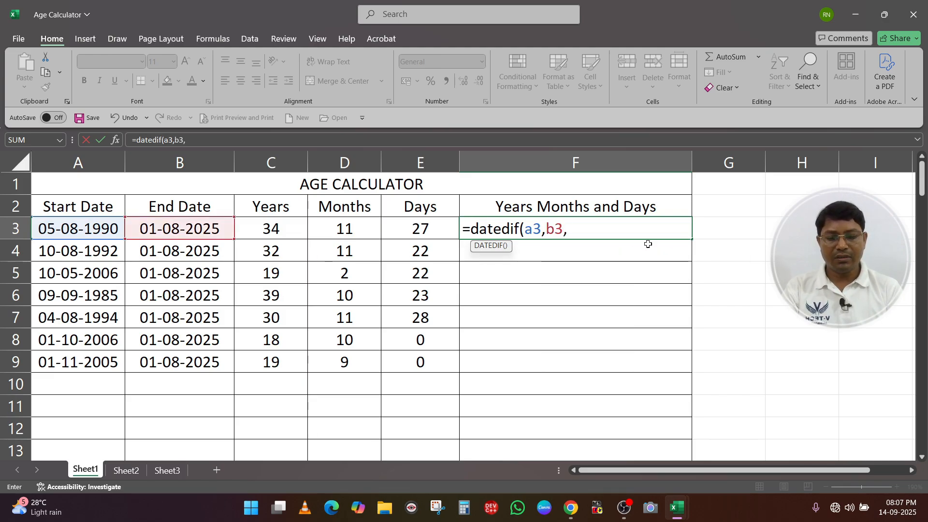
text("y)
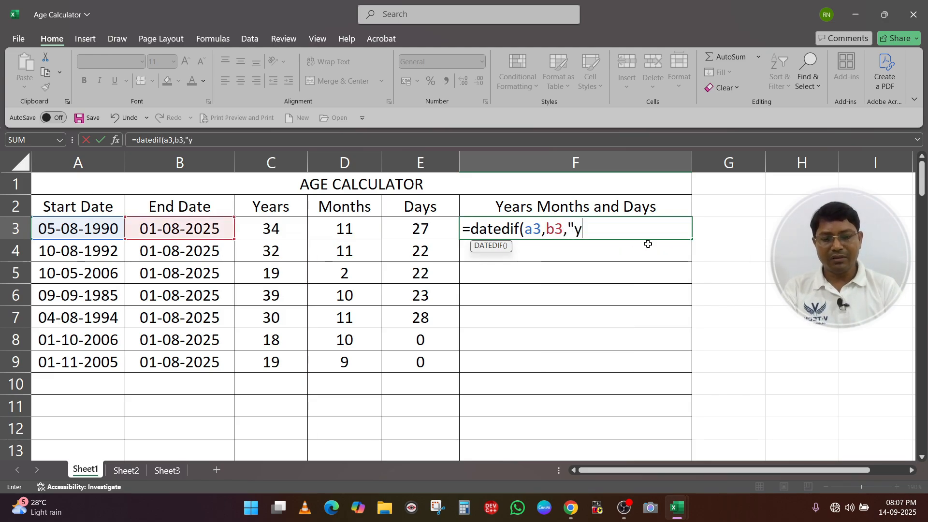
text("),)
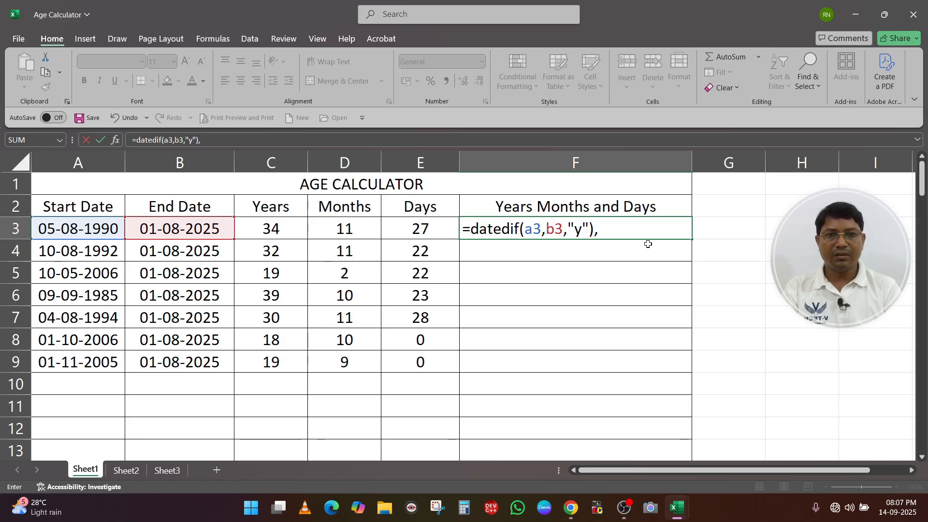
text( &)
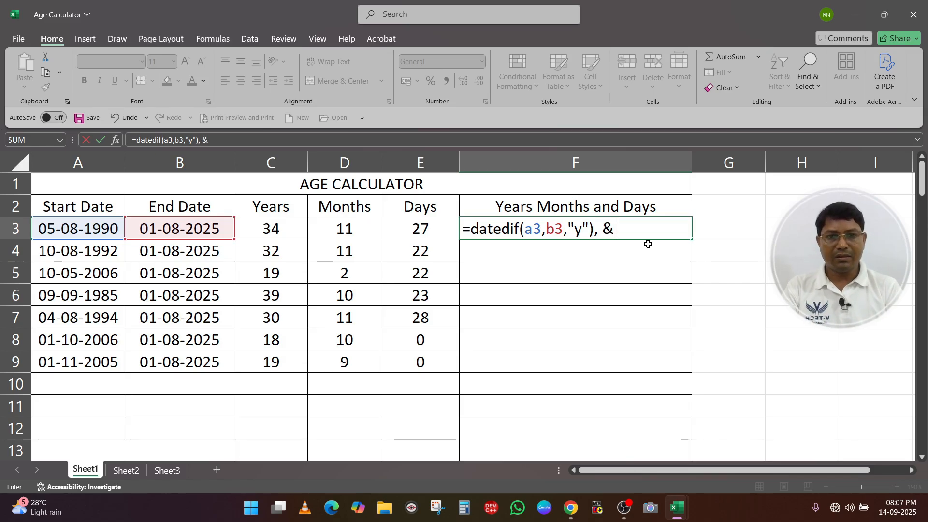
text( " )
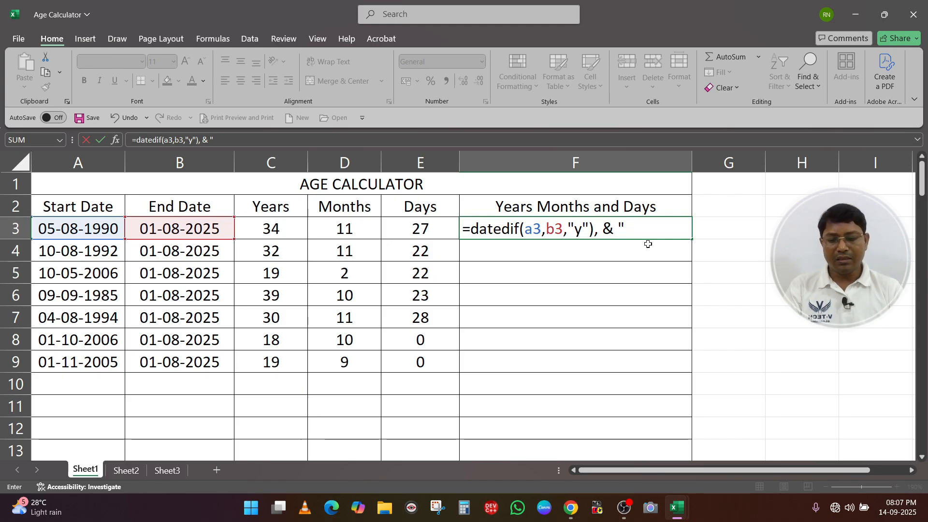
text(Yesrs" )
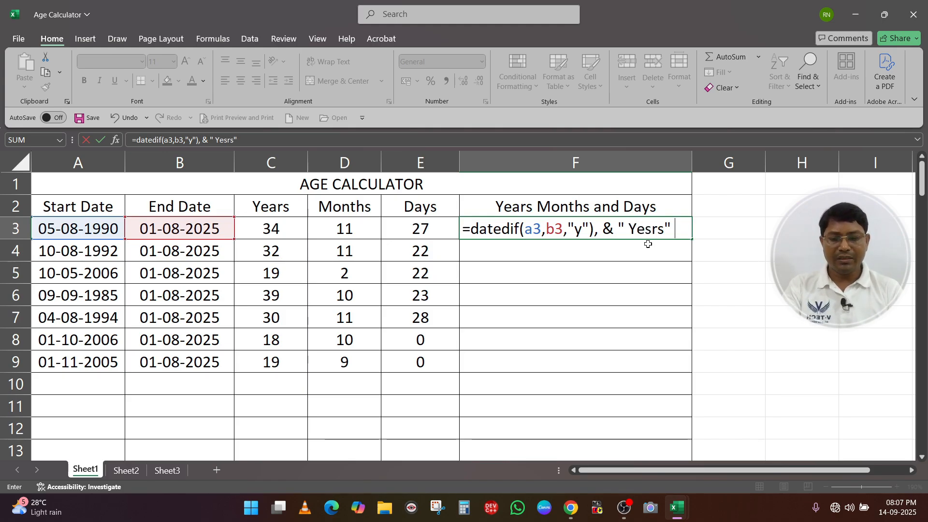
text(&)
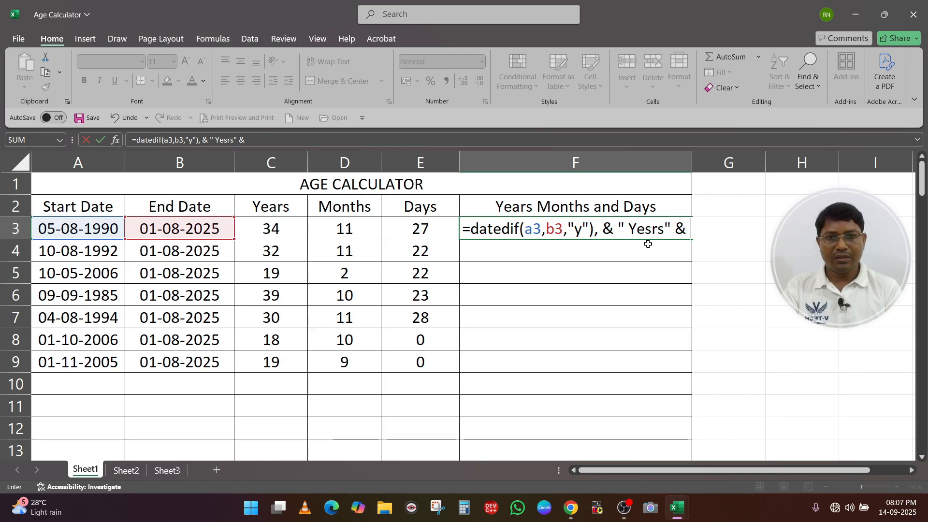
Step: Append the months part datedif(a3,b3,"md"), & "Months" & to the F3 formula
text( datedif()
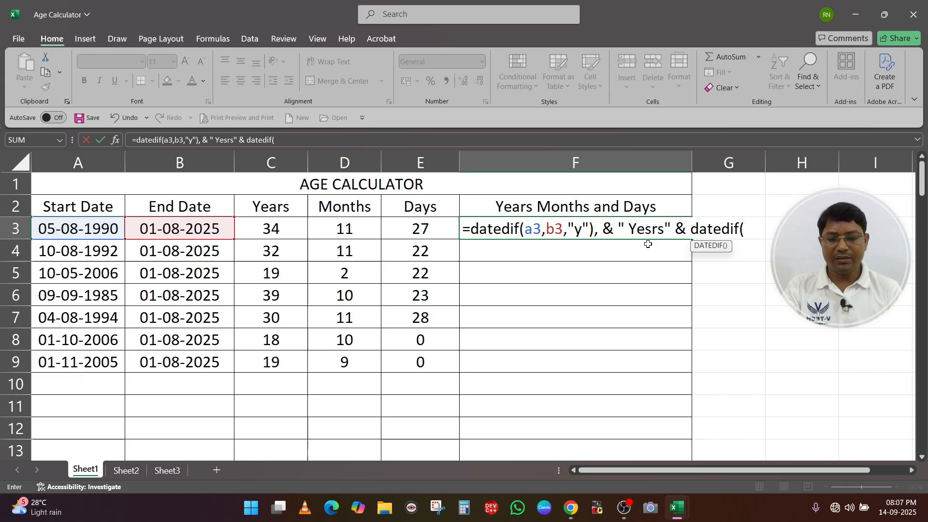
text(3,b3)
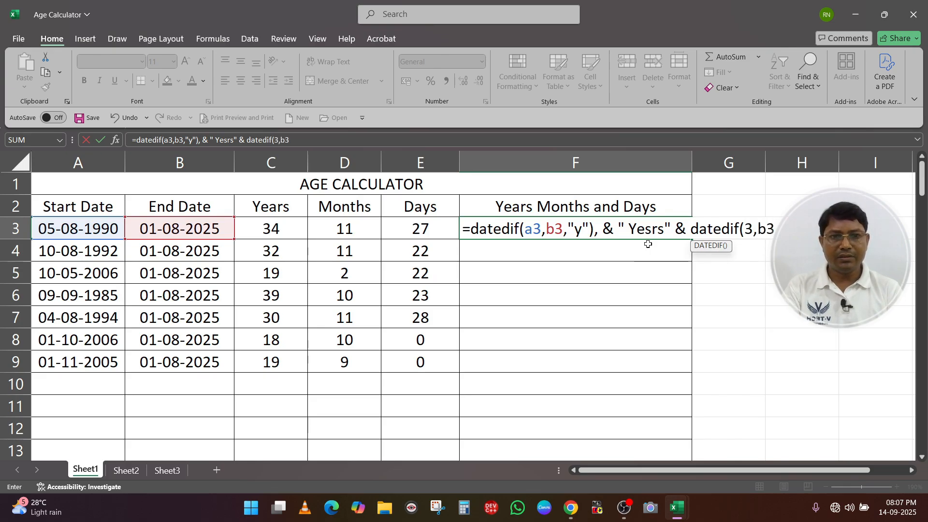
key(BackSpace)
key(BackSpace)
key(BackSpace)
key(BackSpace)
text(a3,b3,)
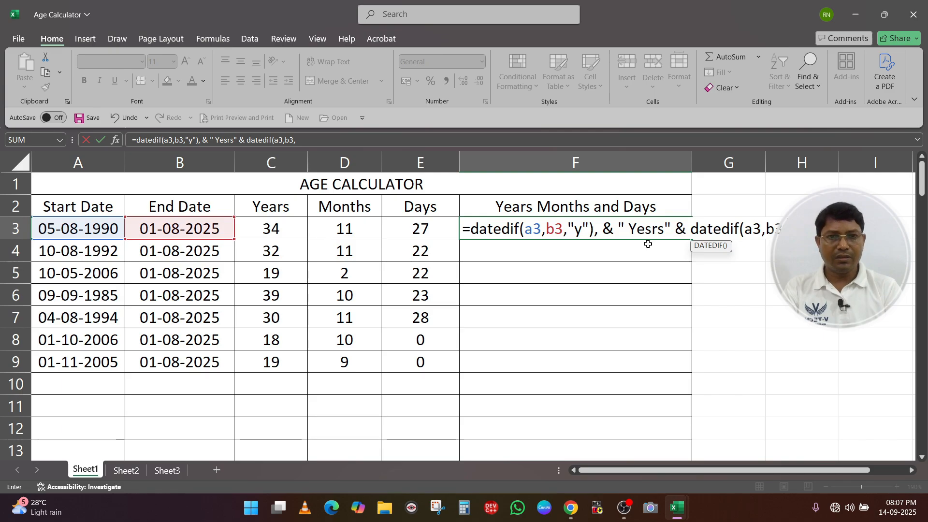
text("md"),)
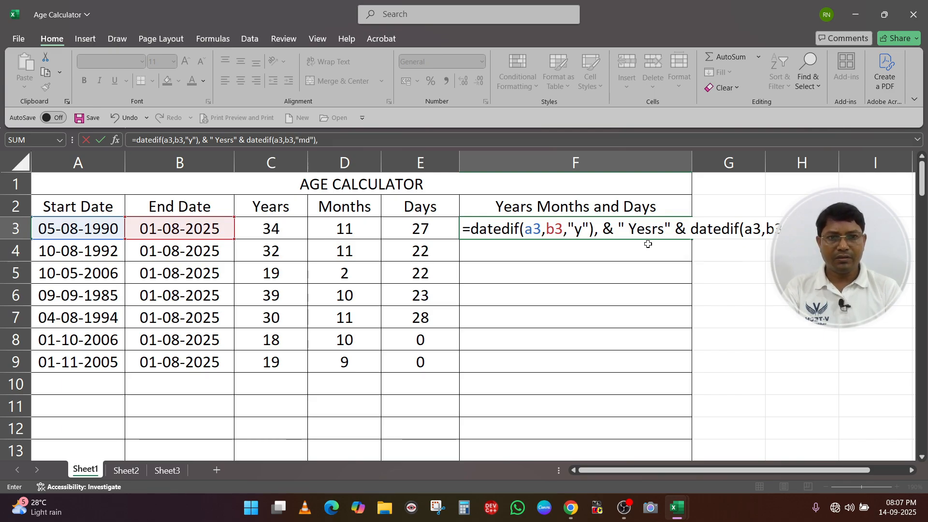
text( &)
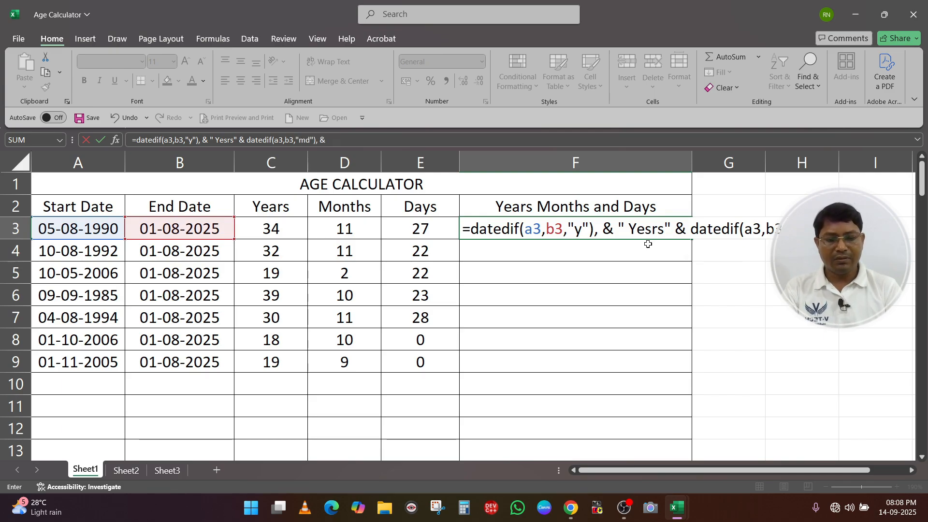
text( ")
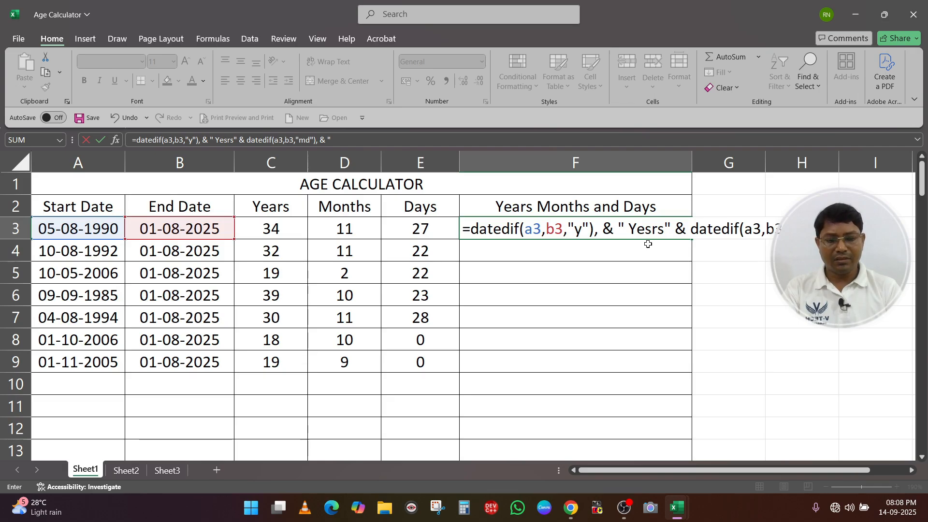
text(Months")
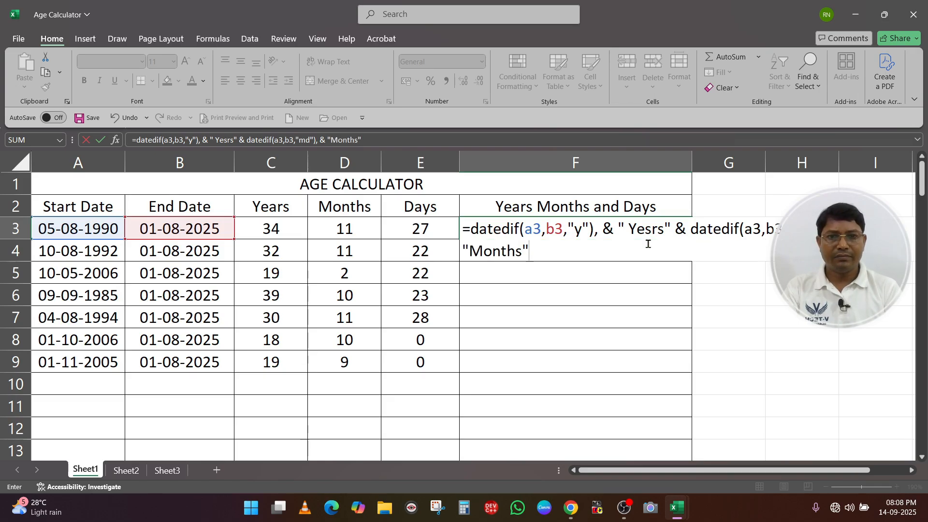
text( &)
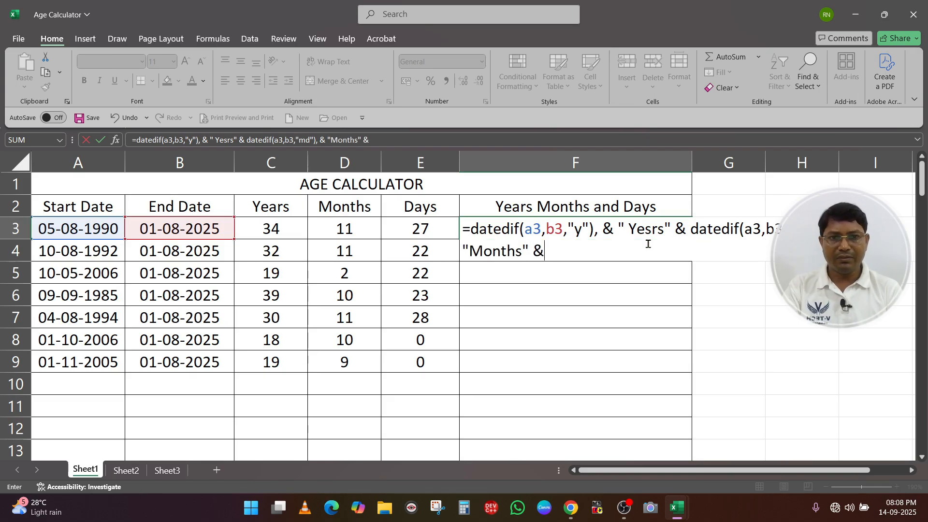
Step: Append datedif(a3,b3, to the F3 formula and change the months part's unit argument to "ym"
text( datedif(a3)
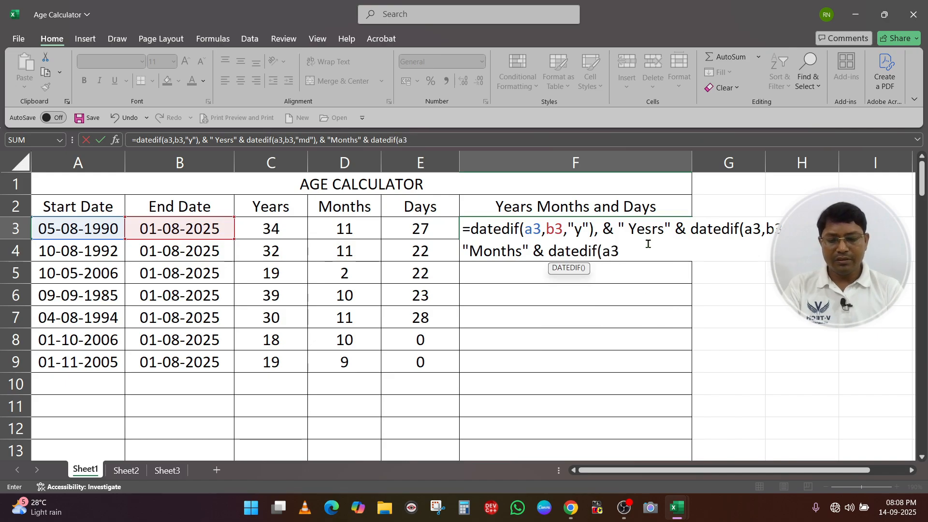
text(,b3,)
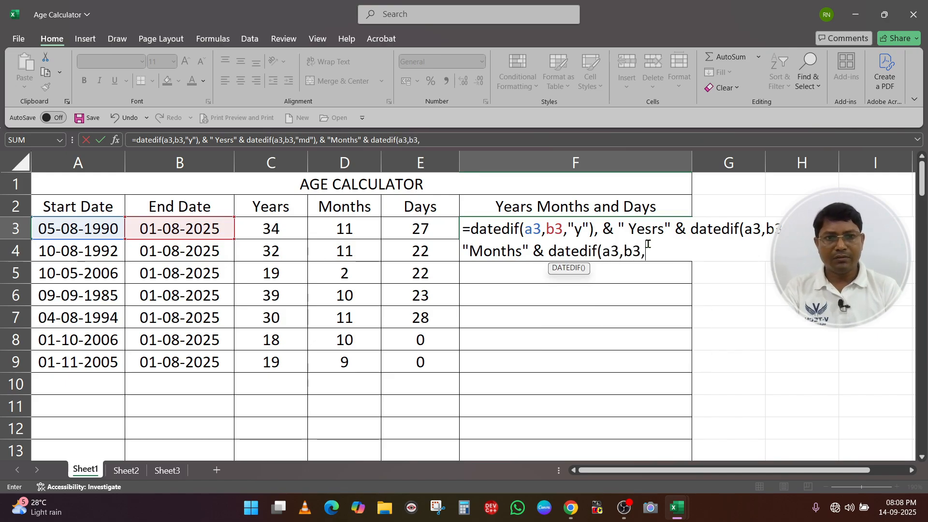
key(BackSpace)
key(Left)
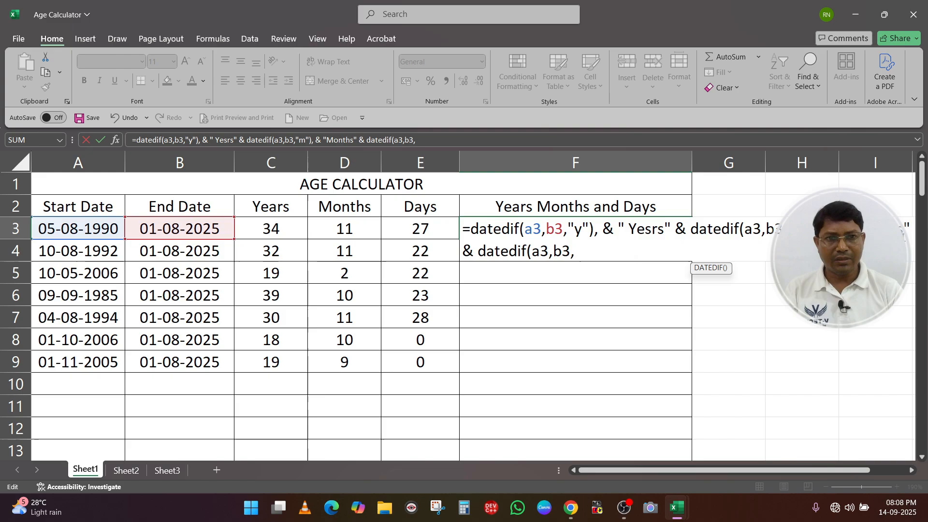
text(y)
click(642, 251)
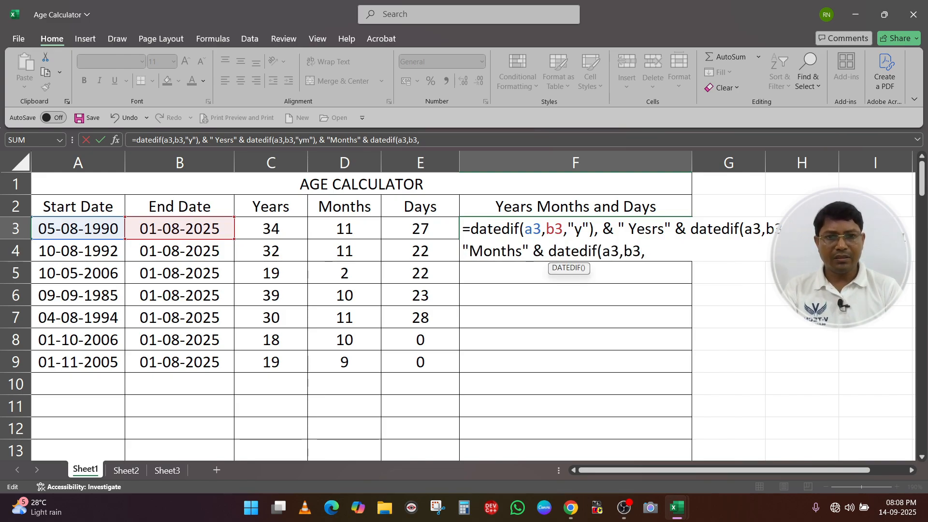
Step: Finish the F3 formula's days part with "md"), & " Days" and enter it, accepting the proposed formula correction
text("md)
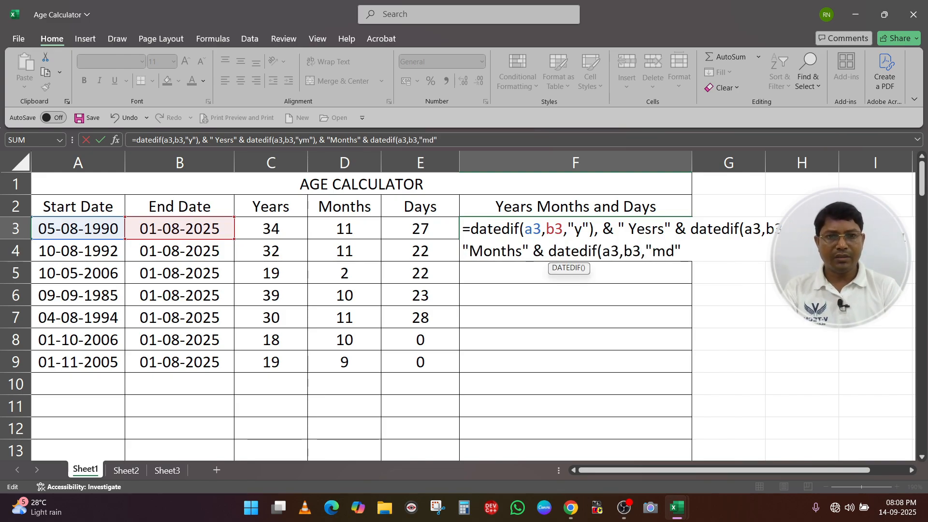
text(")
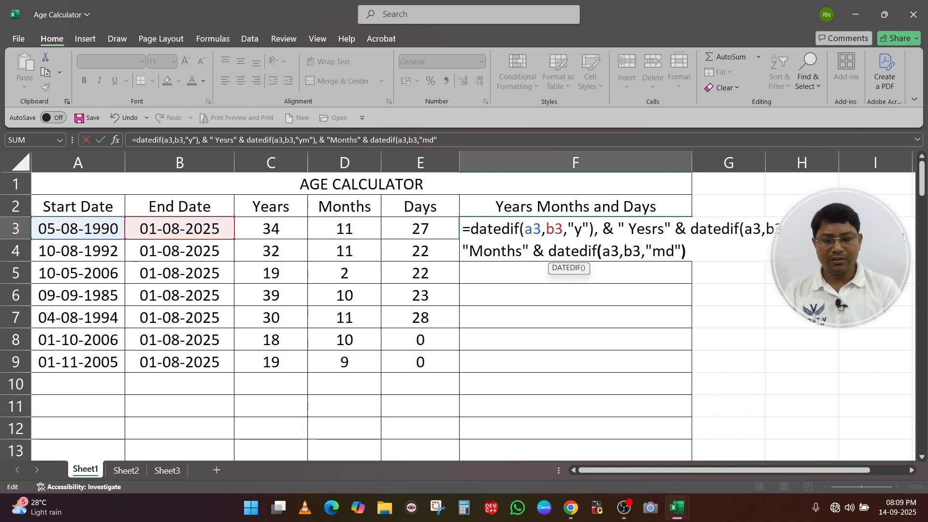
text(), & " Days")
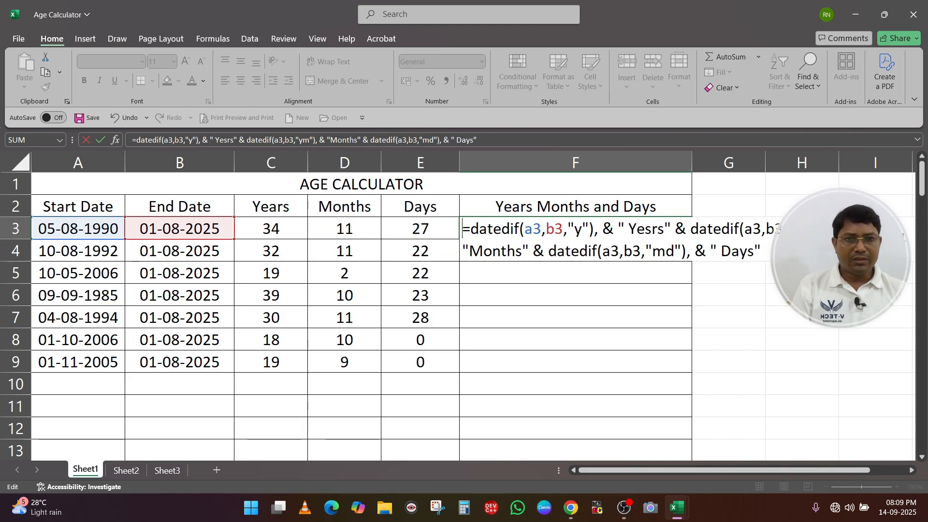
key(Return)
key(Return)
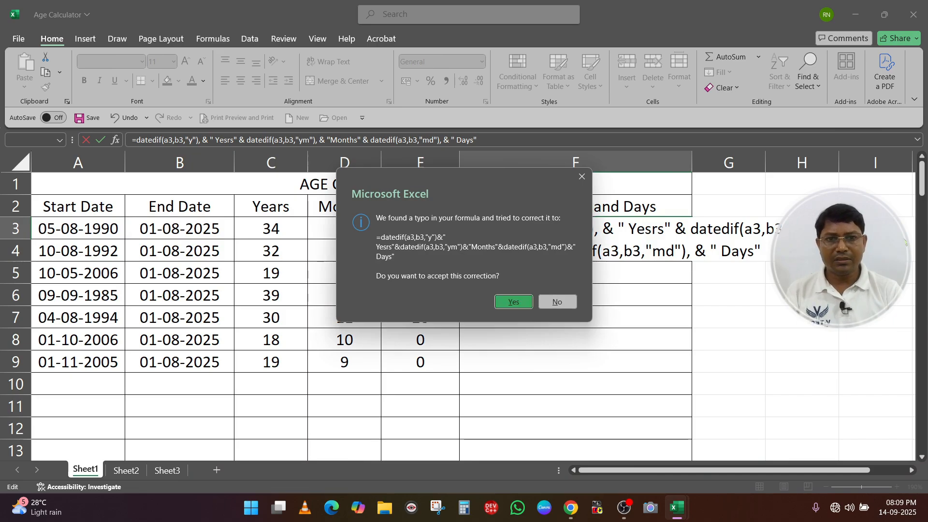
Step: Add extra spaces after Yesrs, around Months and before Days inside the quoted labels of the F3 formula
key(F2)
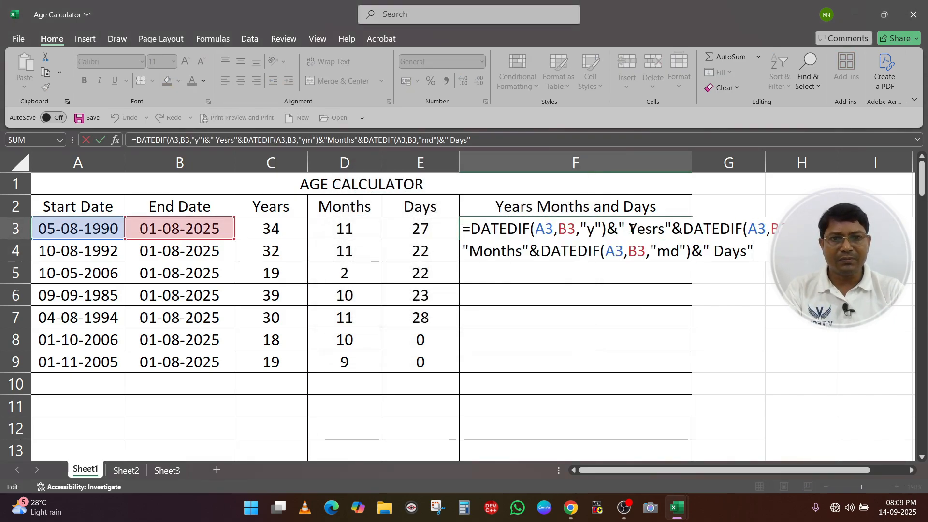
click(665, 227)
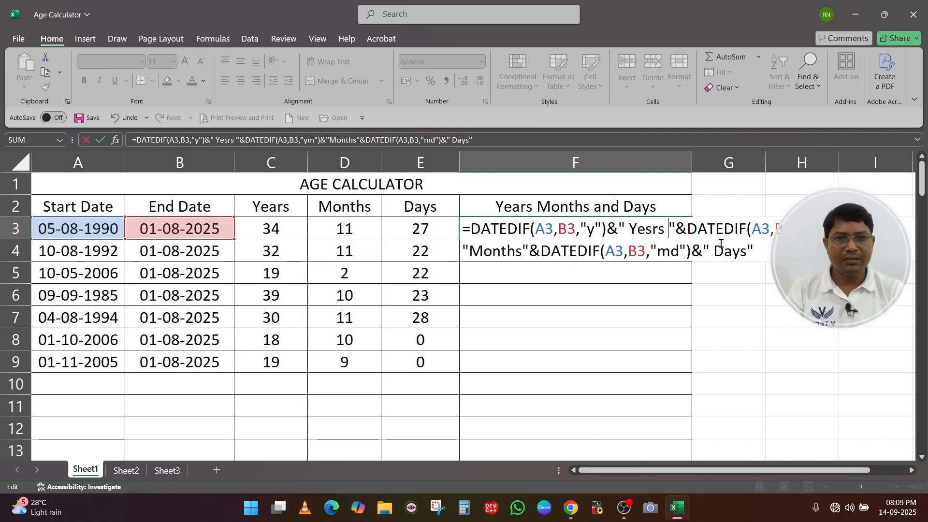
click(469, 249)
click(524, 250)
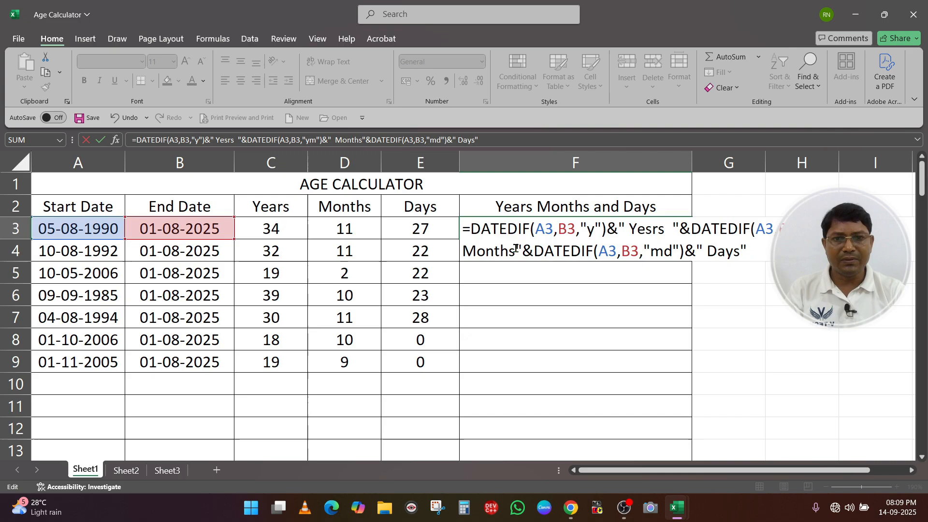
click(718, 251)
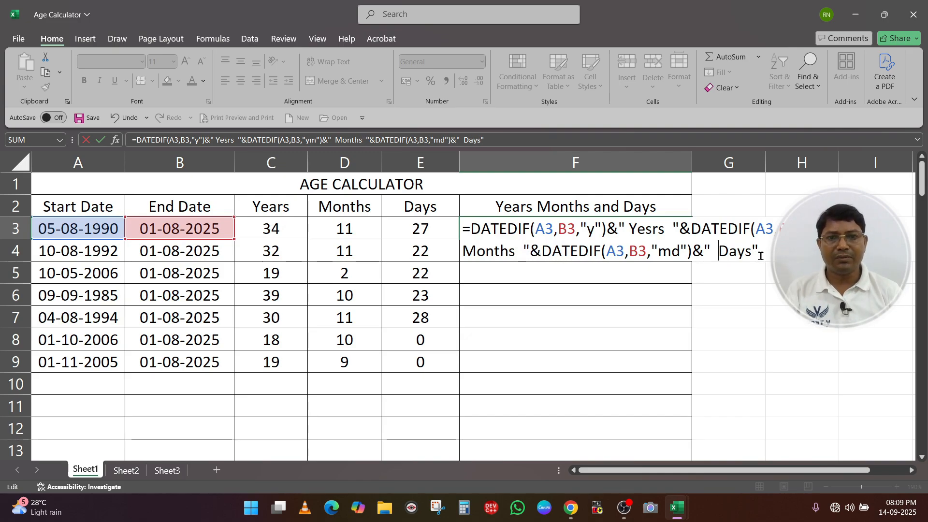
Step: Insert a comma after Yesrs and after Months in the F3 formula's labels and enter the formula
click(667, 228)
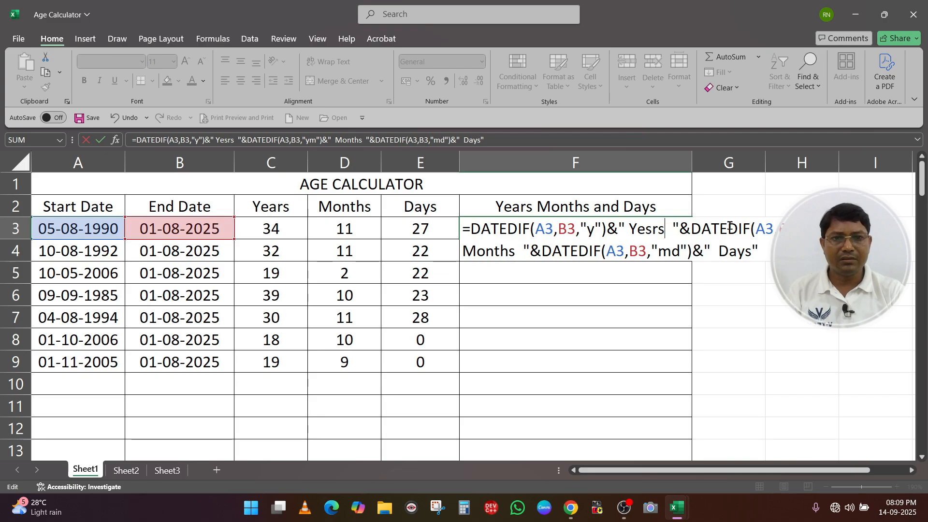
click(517, 252)
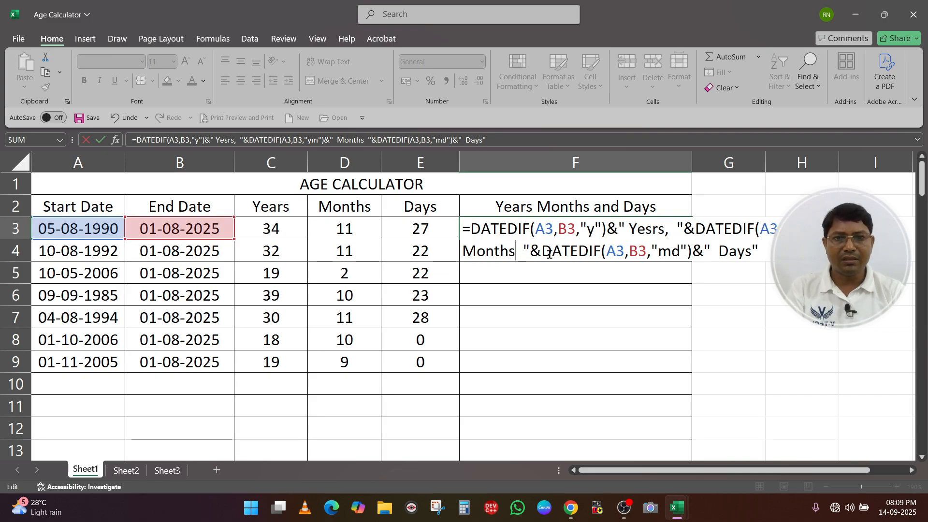
text(,)
key(Return)
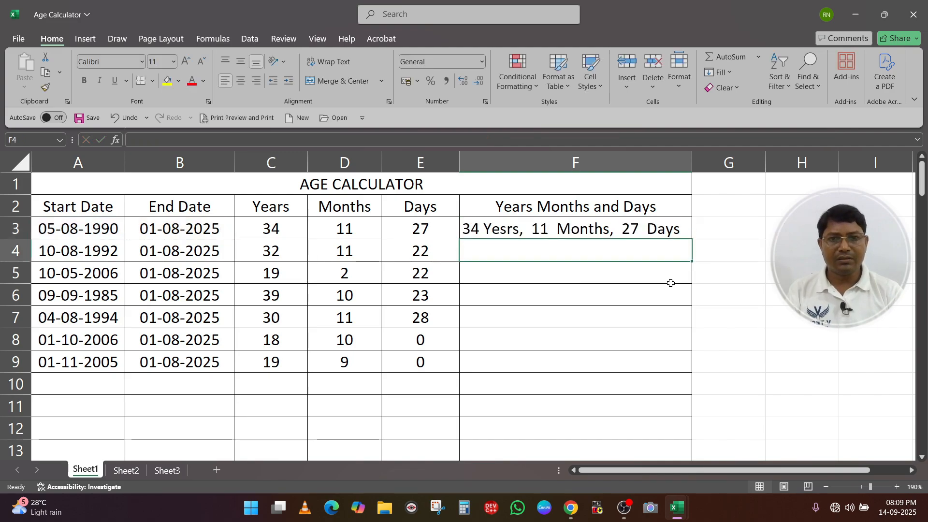
Step: Correct the label spelling to Years in the F3 formula
key(Up)
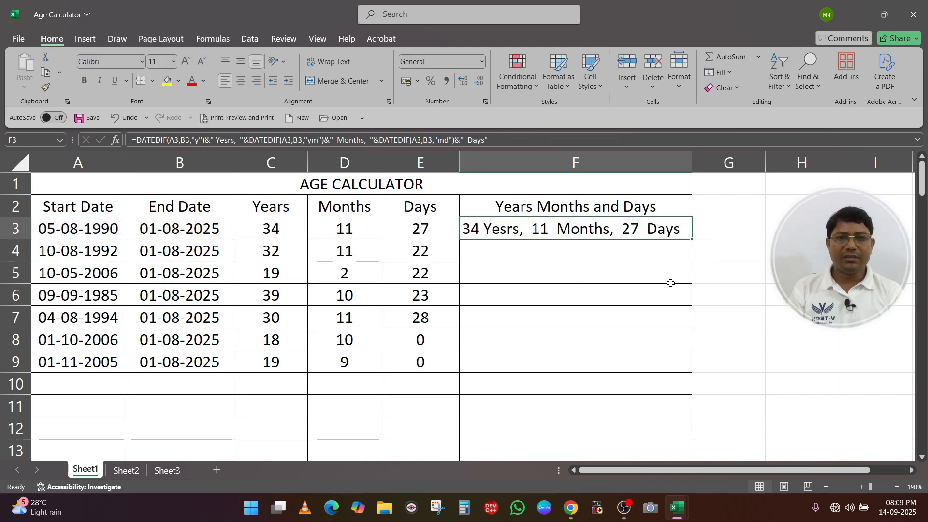
key(Up)
key(Down)
key(F2)
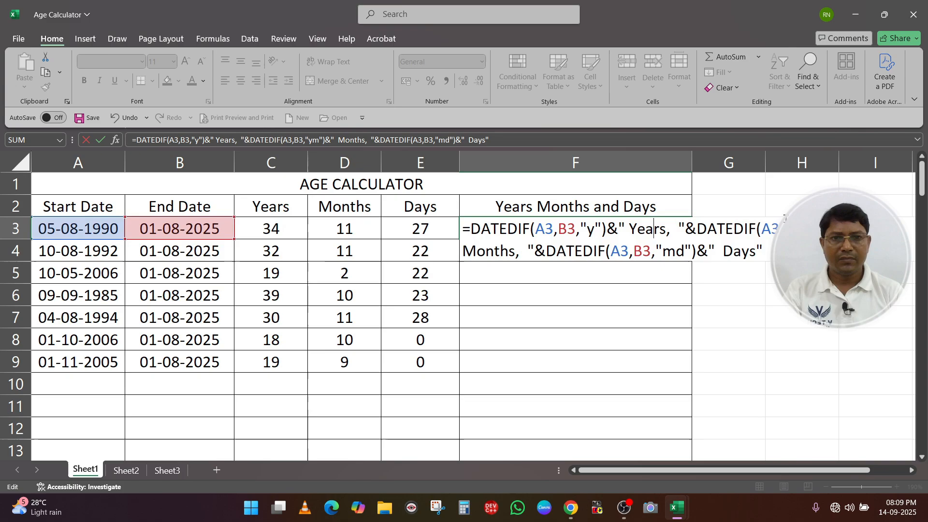
key(Return)
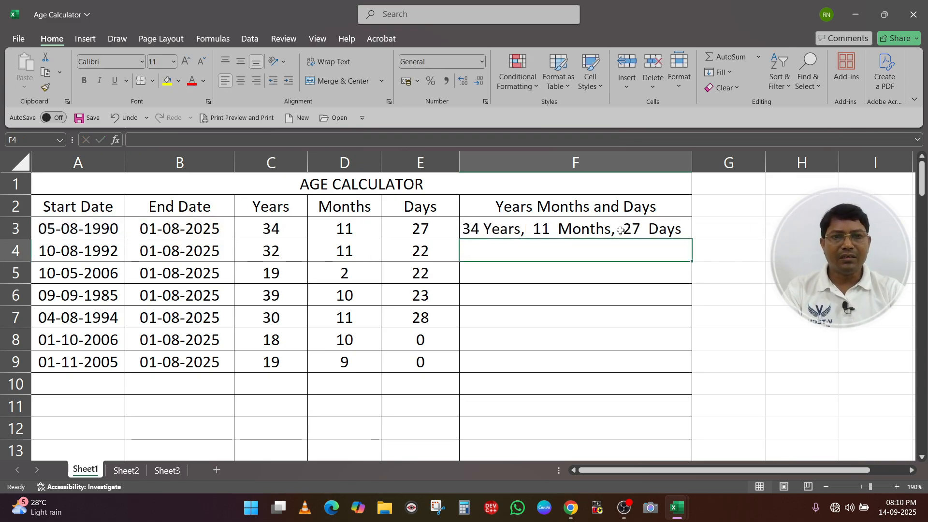
Step: Fill the combined age formula from F3 down to F9
click(659, 226)
drag(689, 237, 696, 374)
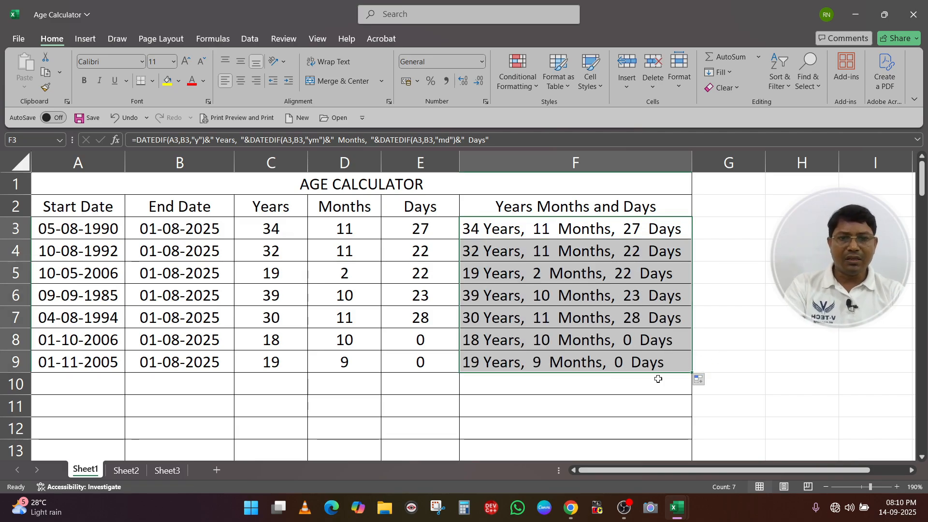
click(592, 385)
Step: Review the combined formula in F3 together with the start and end date cells it references, refilling it through F9
click(570, 234)
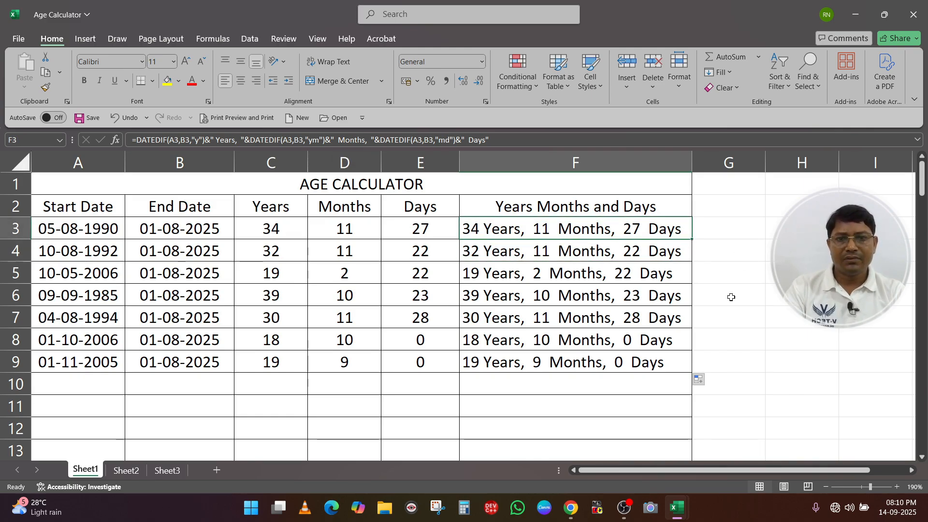
key(F2)
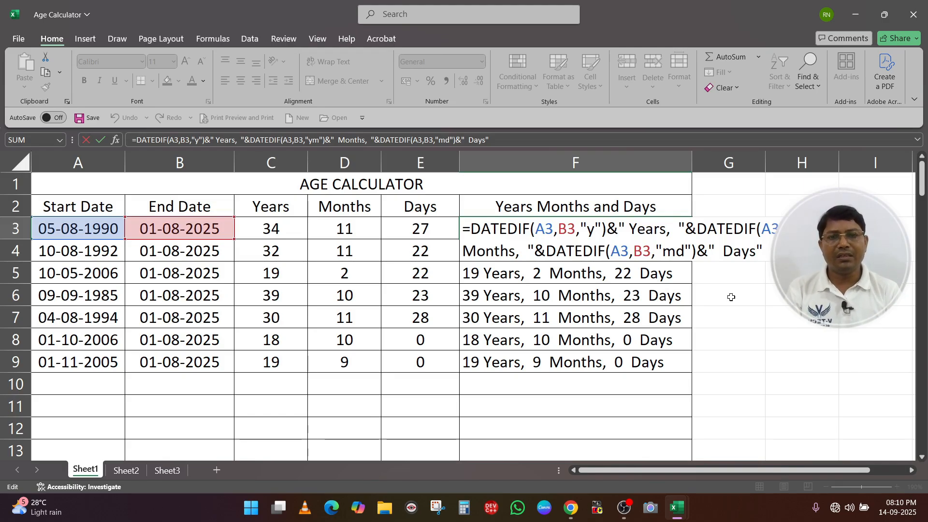
key(ctrl+Return)
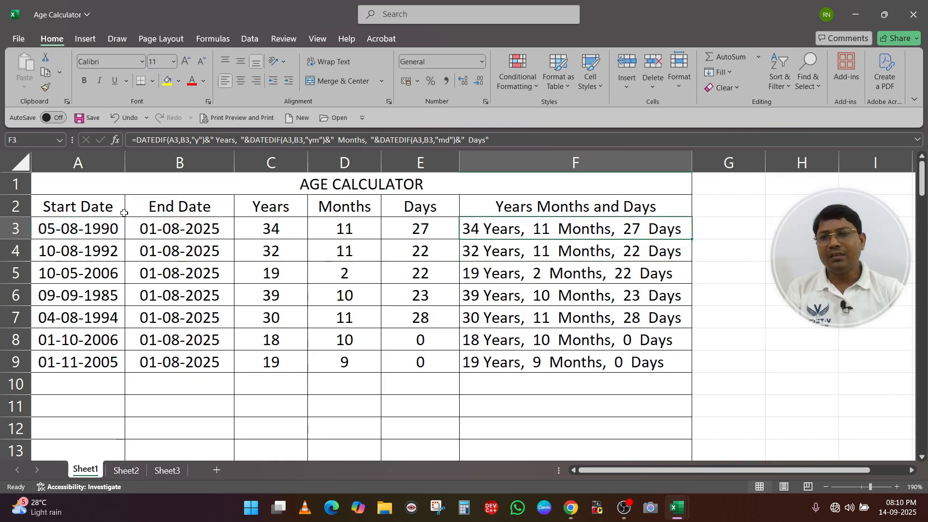
click(168, 232)
click(88, 231)
drag(530, 233, 534, 359)
key(ctrl+d)
click(592, 230)
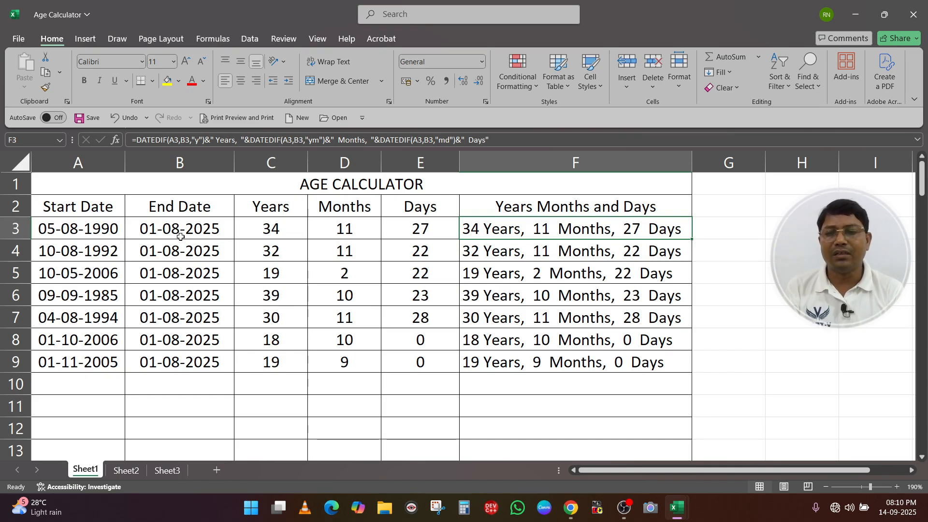
Step: Clear the Today's Date cells B3:B5 on Sheet2
click(126, 471)
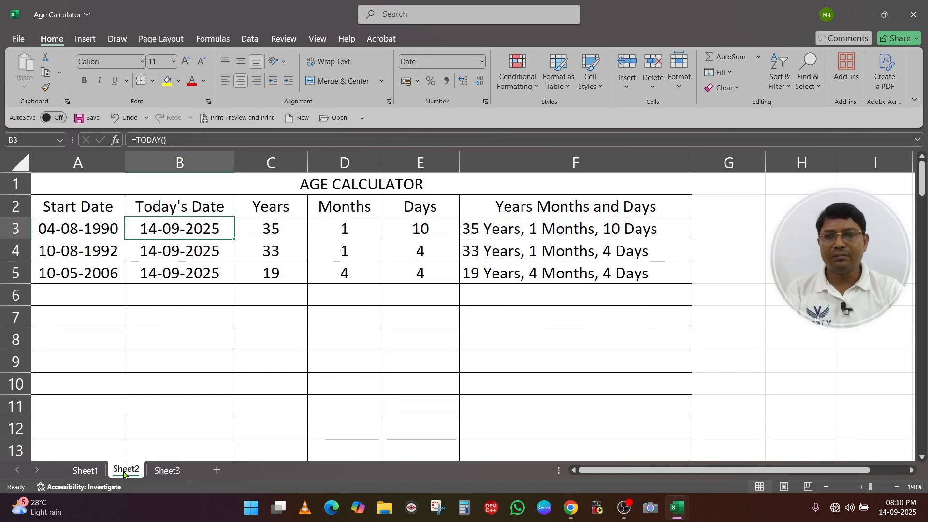
drag(180, 233, 181, 276)
key(Delete)
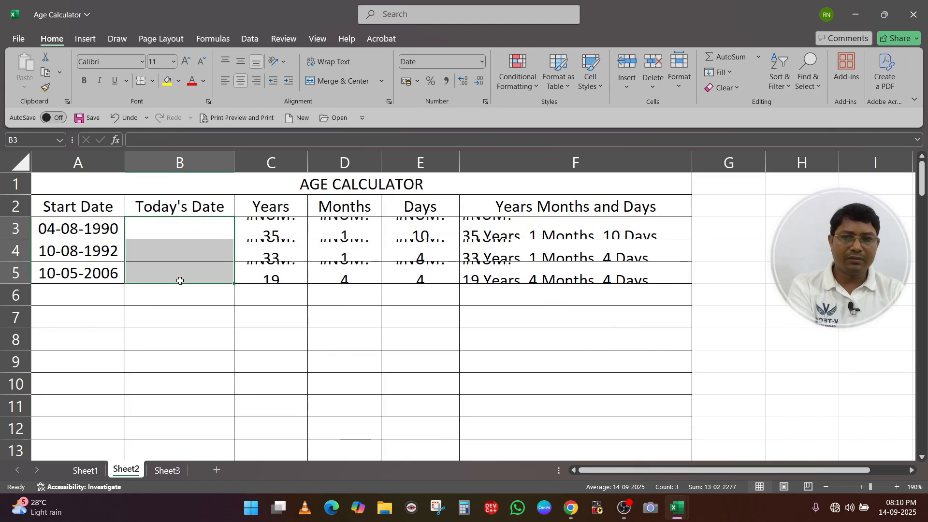
Step: Enter =today() in B3 under Today's Date
click(177, 231)
text(=)
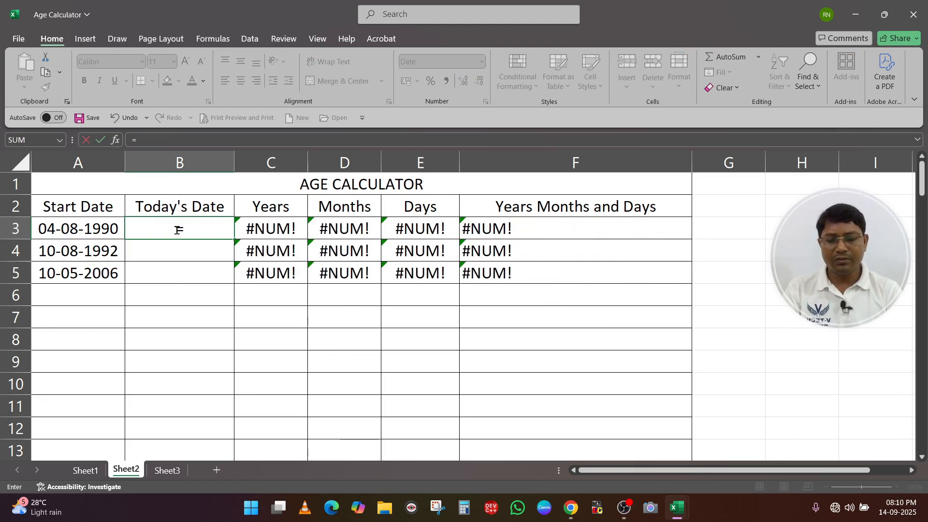
text(todays())
key(Return)
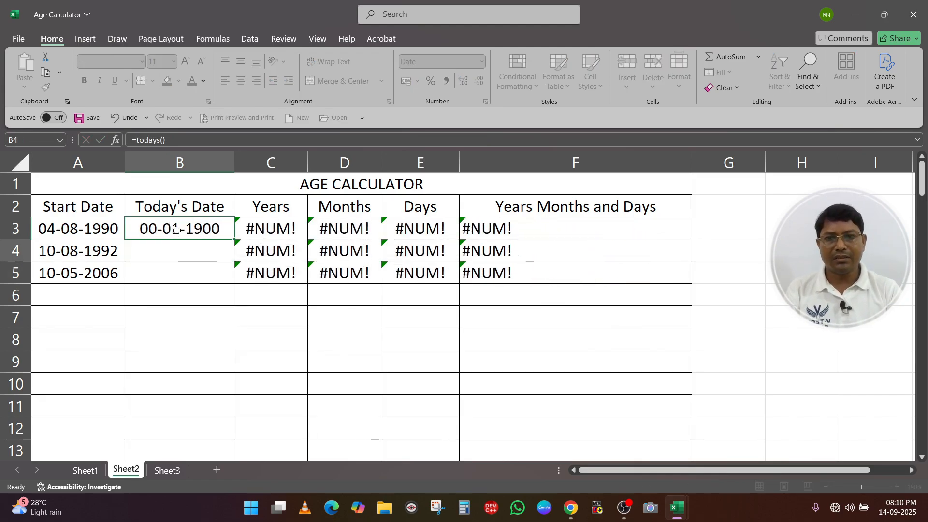
double_click(177, 230)
key(BackSpace)
key(Return)
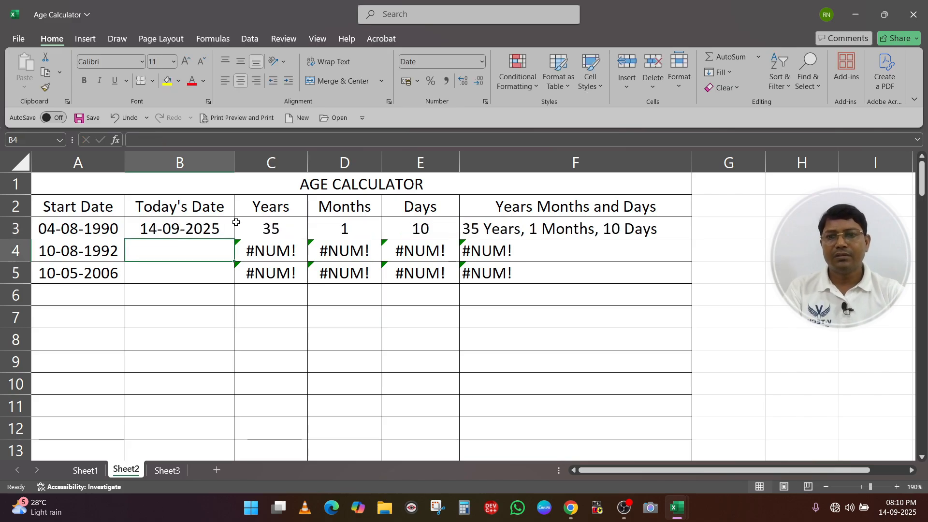
Step: Clear the age formulas in C4:F5, keeping only those in row 3
drag(271, 251, 494, 277)
key(Delete)
click(178, 232)
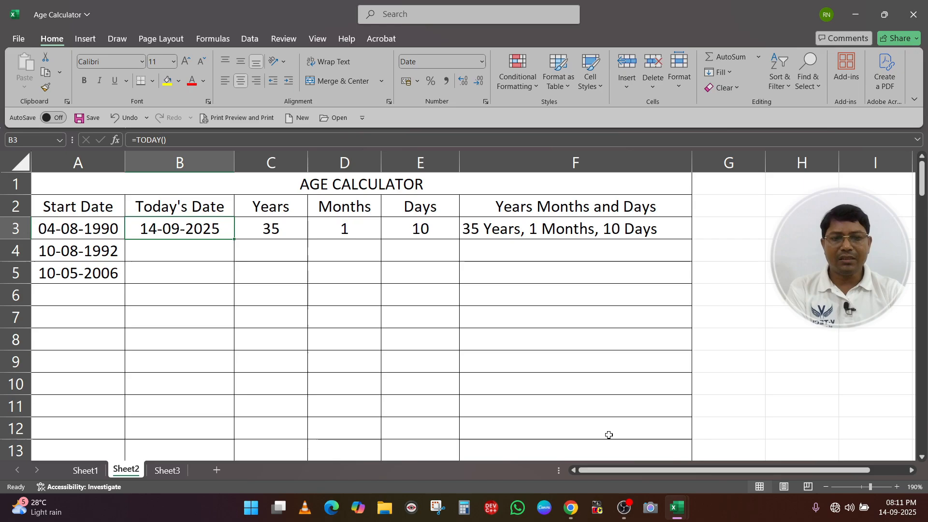
Step: Compare the date in B3 with the system date and examine how the C3 and F3 DATEDIF formulas reference B3
mouse_move(900, 507)
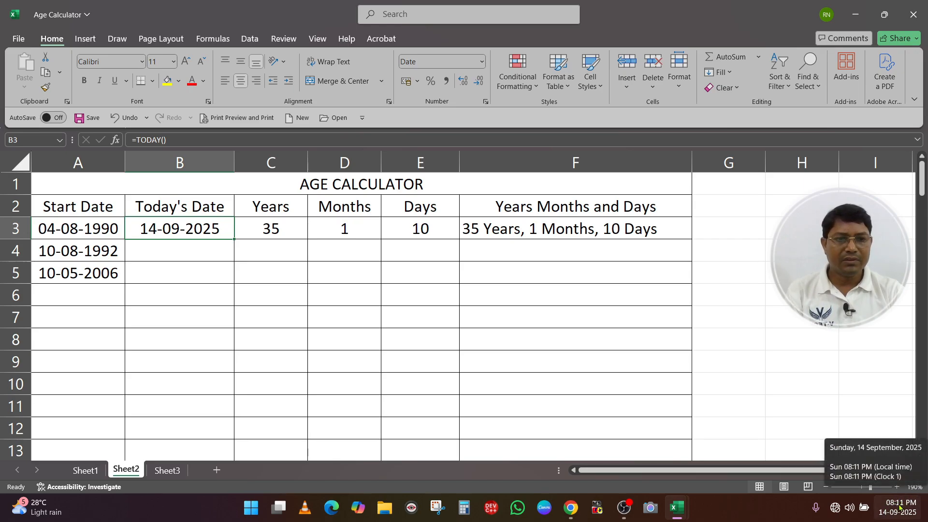
click(172, 251)
click(178, 231)
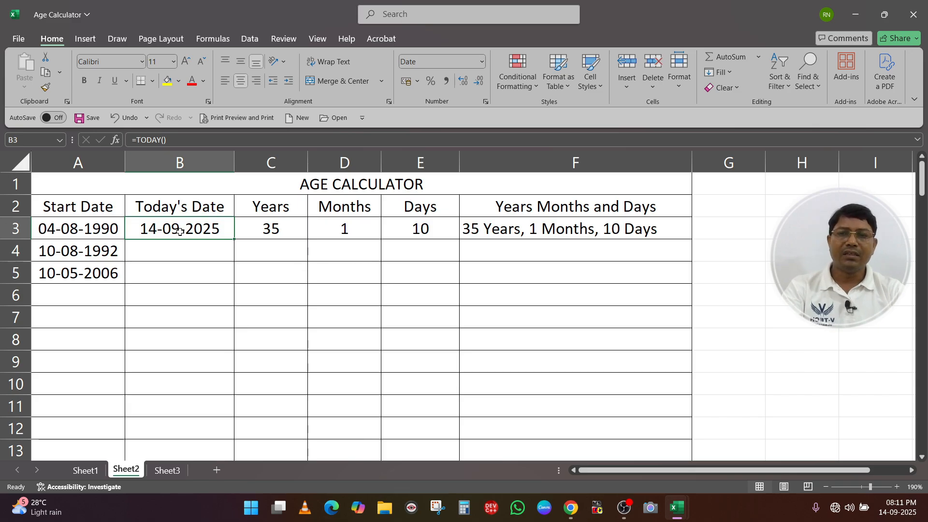
click(271, 231)
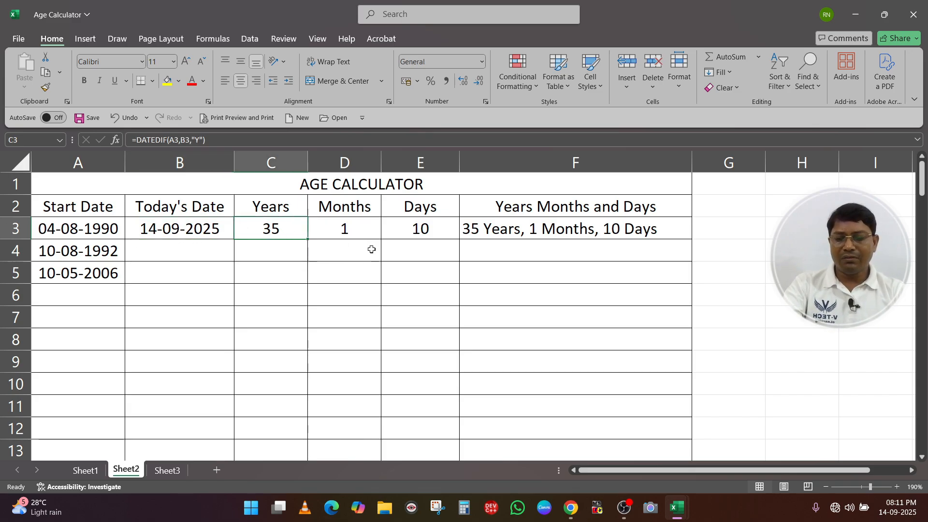
key(F2)
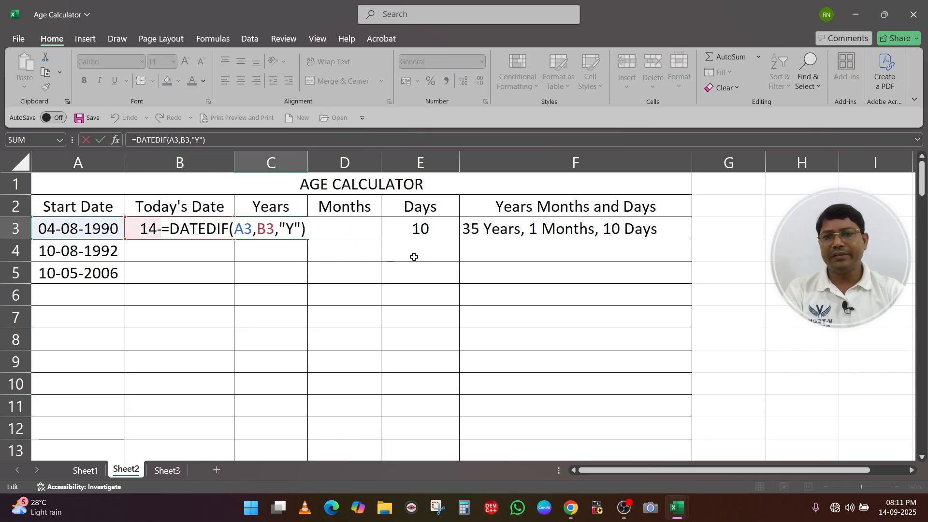
key(Return)
click(184, 227)
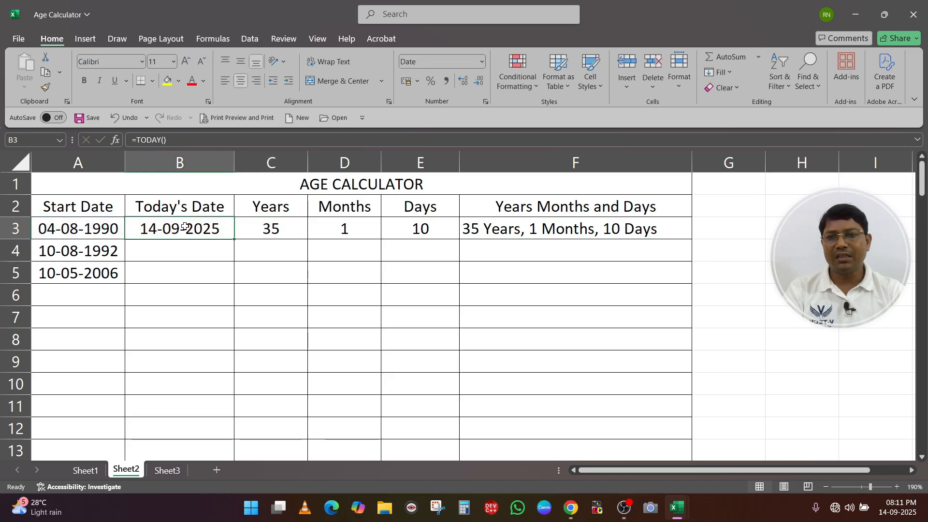
click(262, 226)
key(F2)
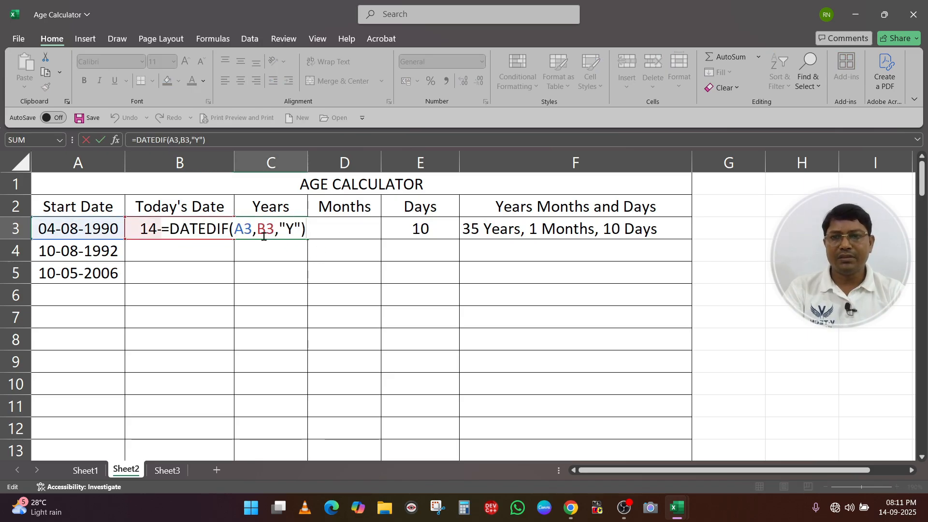
key(Escape)
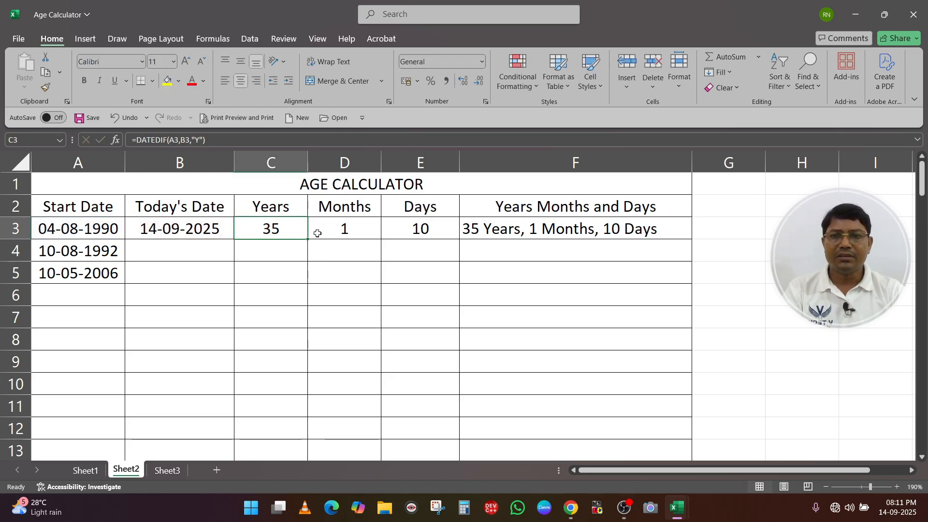
click(518, 229)
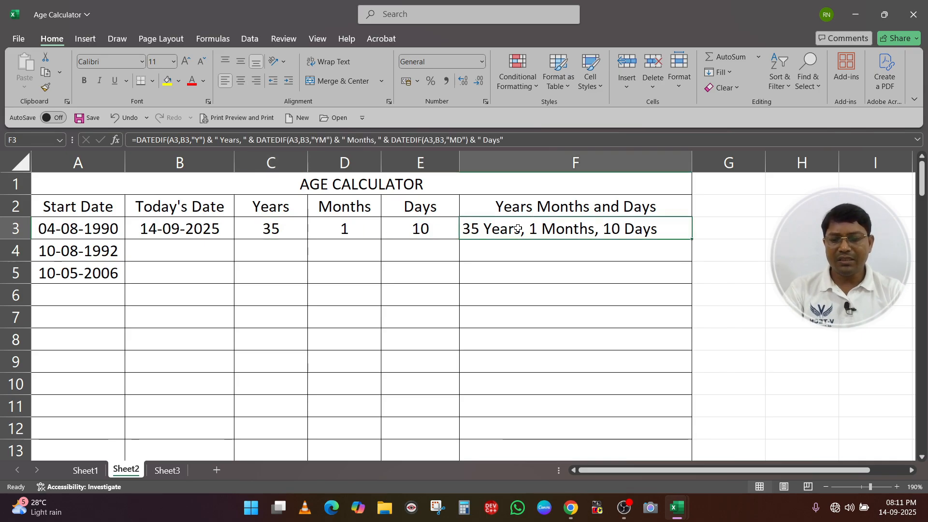
key(F2)
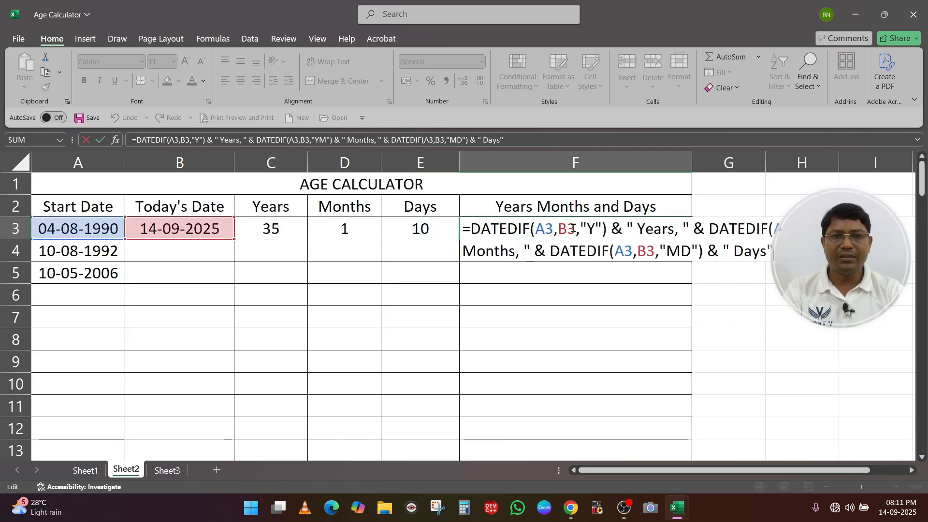
click(193, 248)
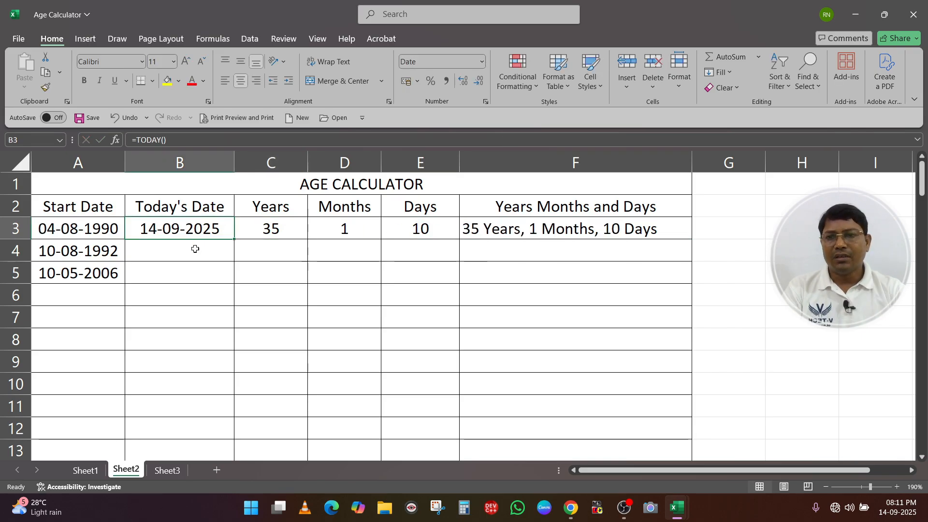
click(191, 163)
Step: Fill the formulas in B3:F3 down through row 5
click(195, 229)
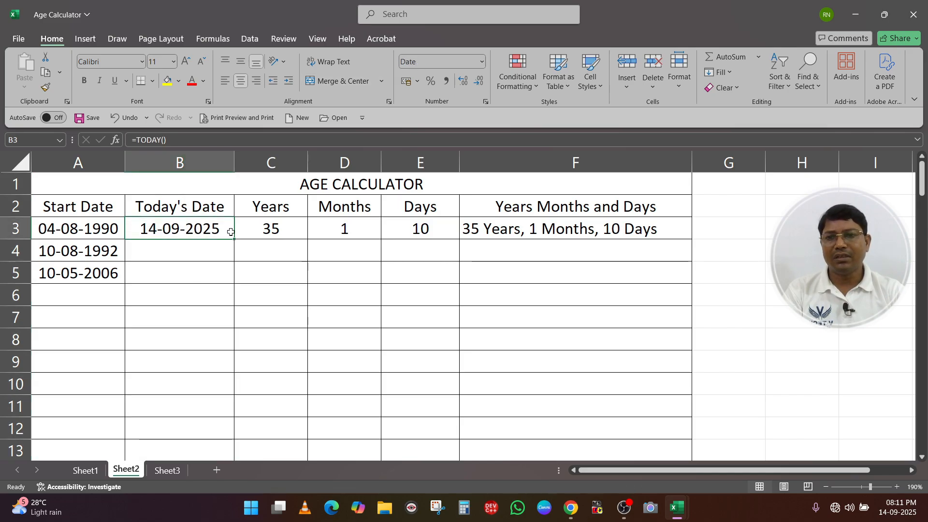
drag(231, 231, 667, 231)
double_click(692, 239)
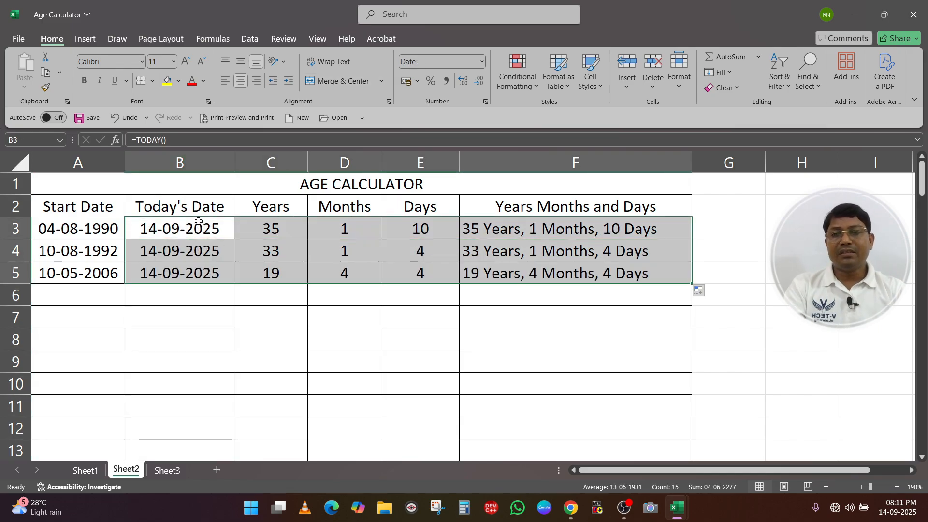
click(187, 170)
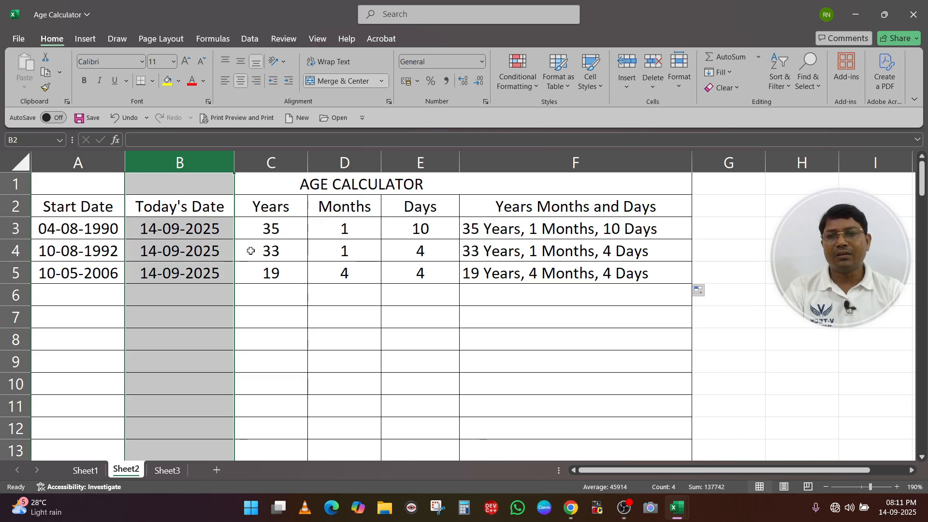
click(281, 229)
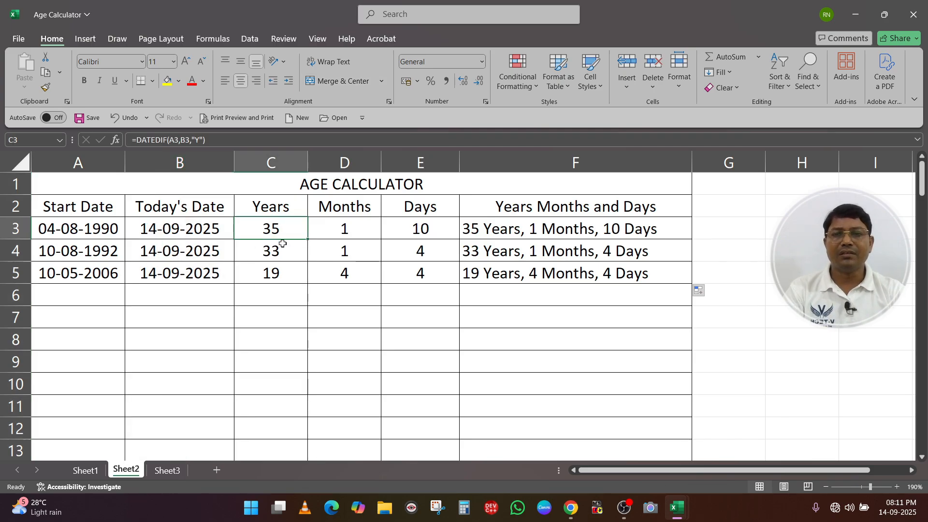
Step: On Sheet3, enter =DATEDIF(A3,TODAY(),"Y") in B3 under Years, accepting the correction that adds the missing closing quotation mark
click(168, 470)
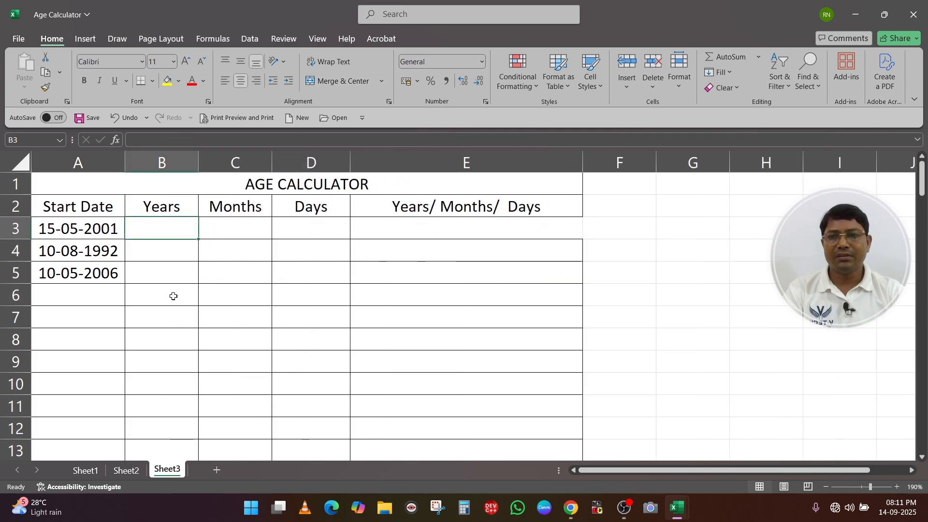
text(=)
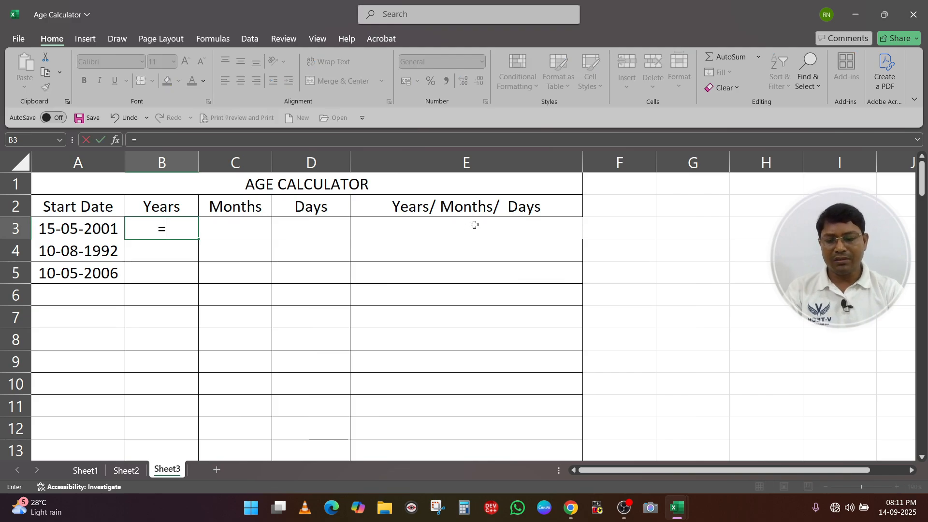
text(datedif()
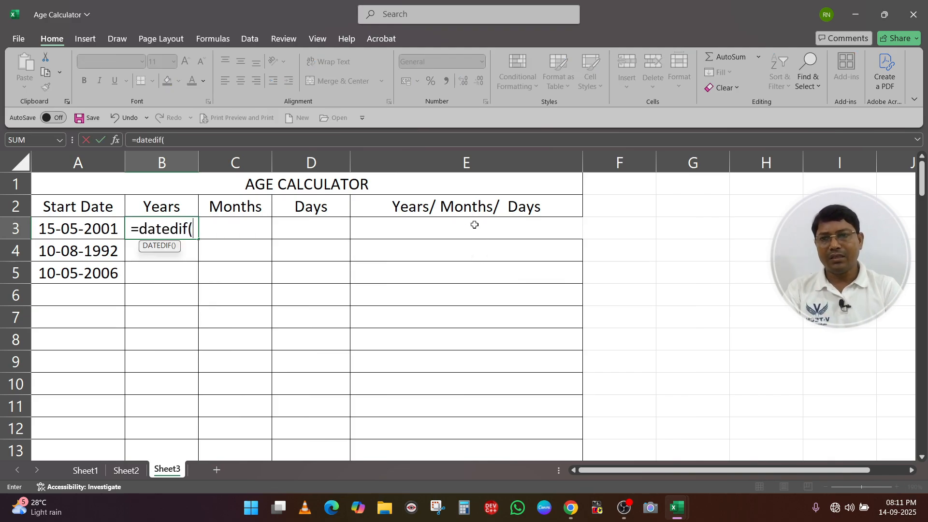
text(a3,)
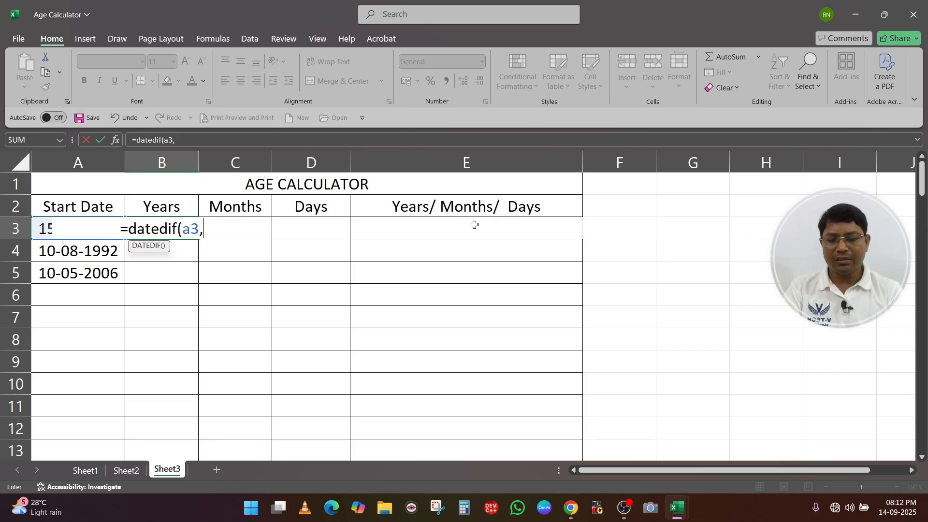
text(today()
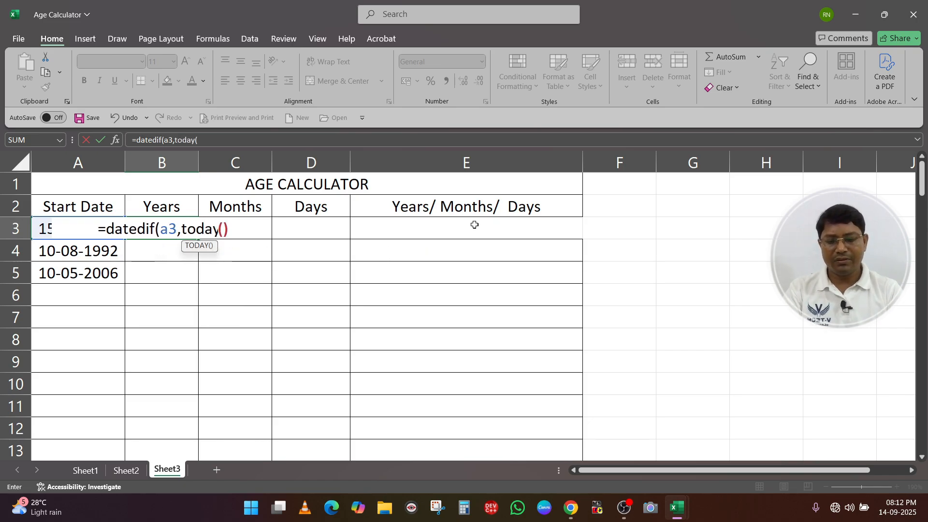
text(),"Y))
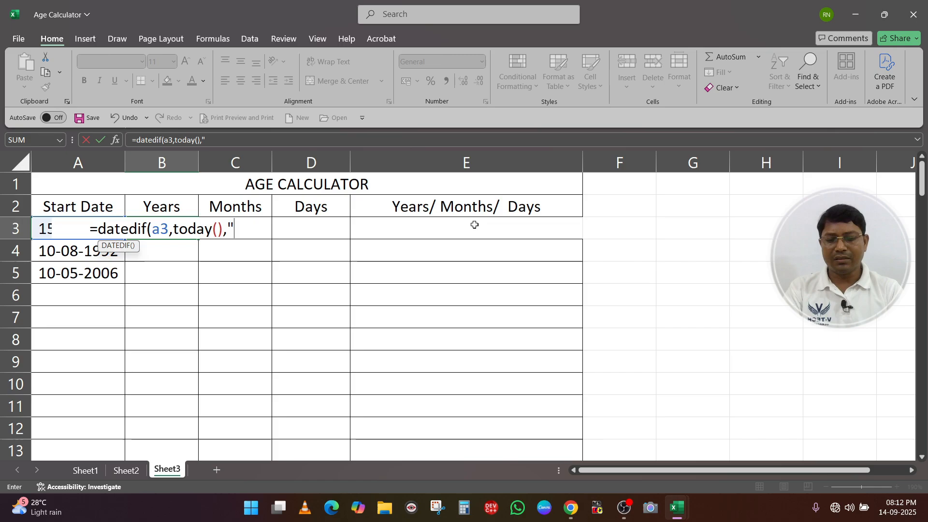
key(Return)
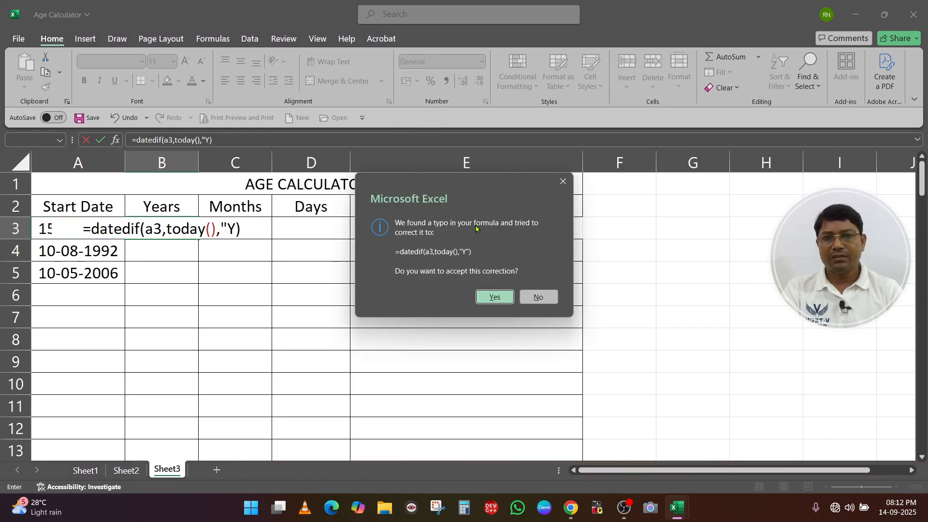
key(Return)
key(Up)
key(Right)
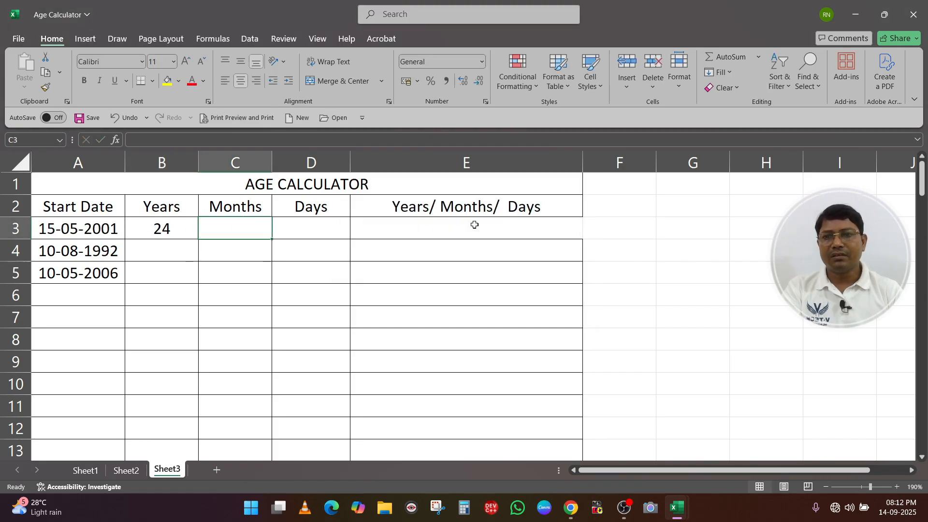
text(=dated)
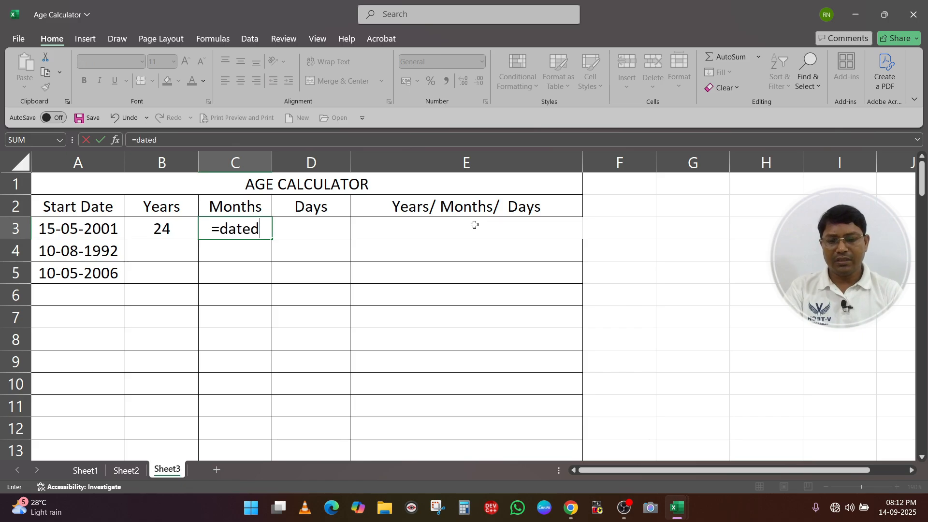
text(if()
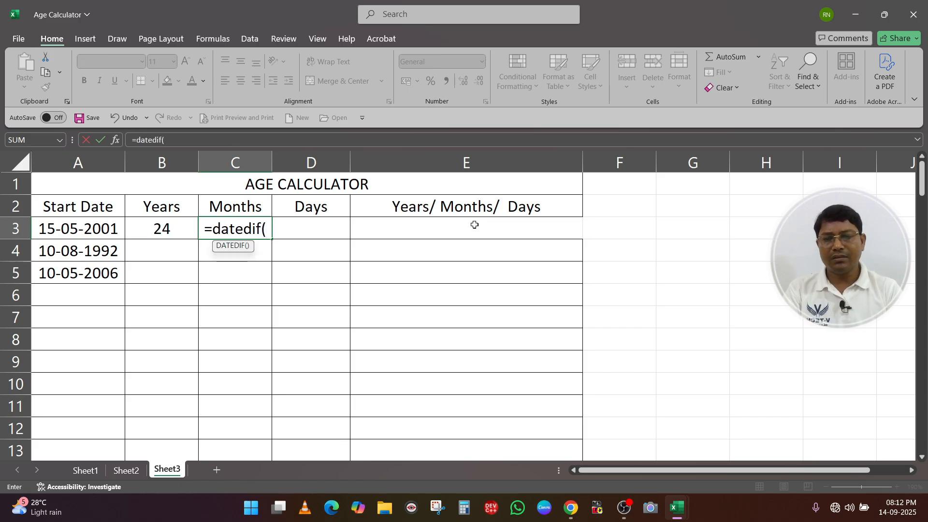
key(Escape)
key(Left)
key(F2)
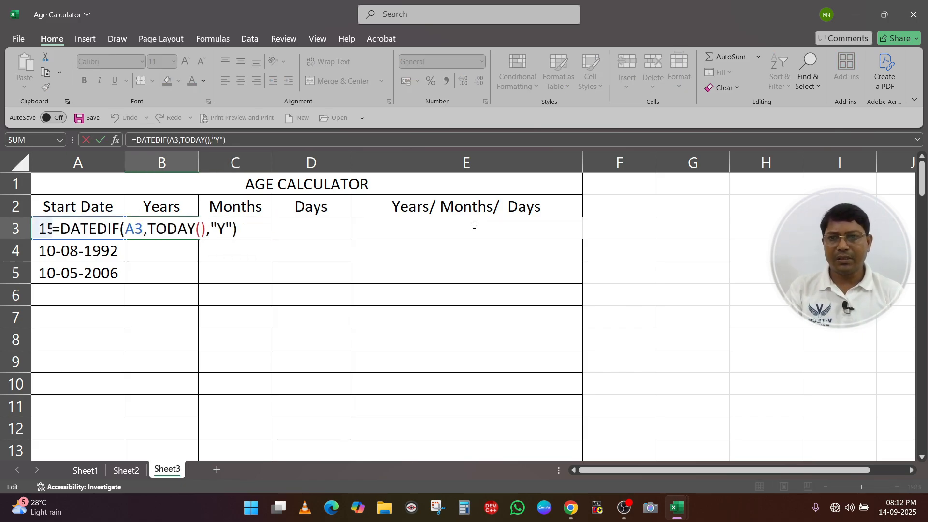
key(Escape)
key(Right)
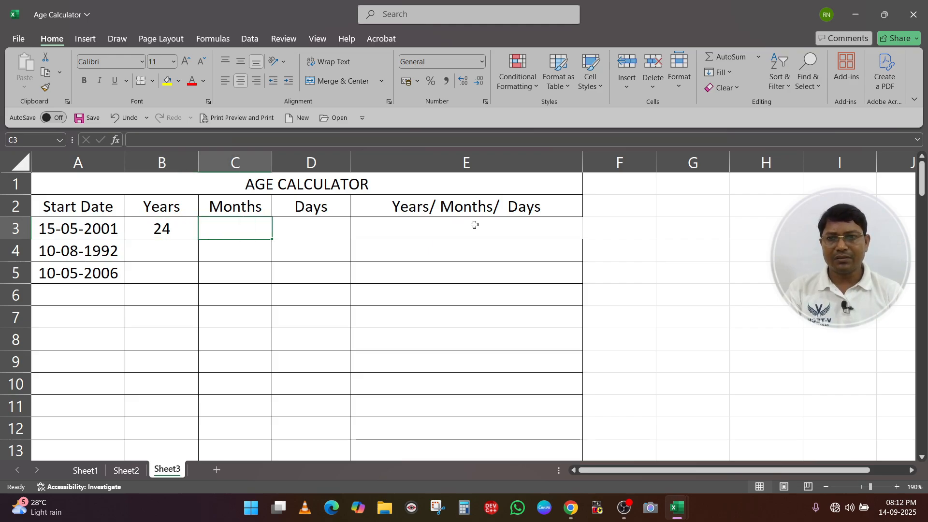
Step: Copy the full text of the DATEDIF formula in B3 for reuse in the Months column
key(Left)
key(F2)
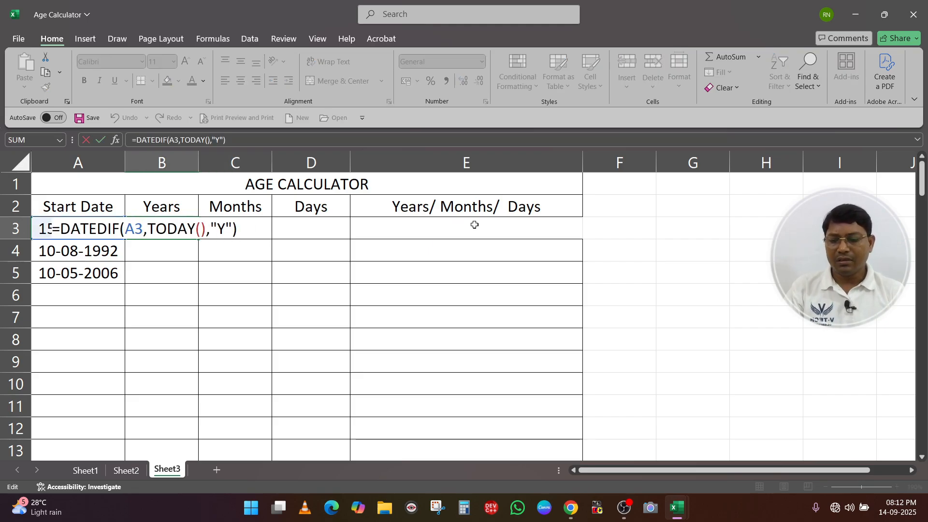
key(shift+Home)
key(ctrl+c)
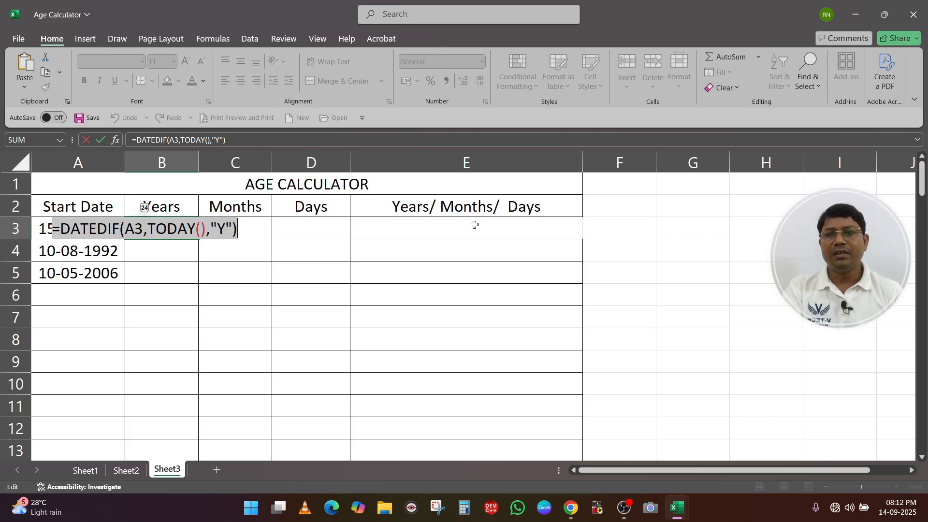
key(Return)
key(Up)
key(Right)
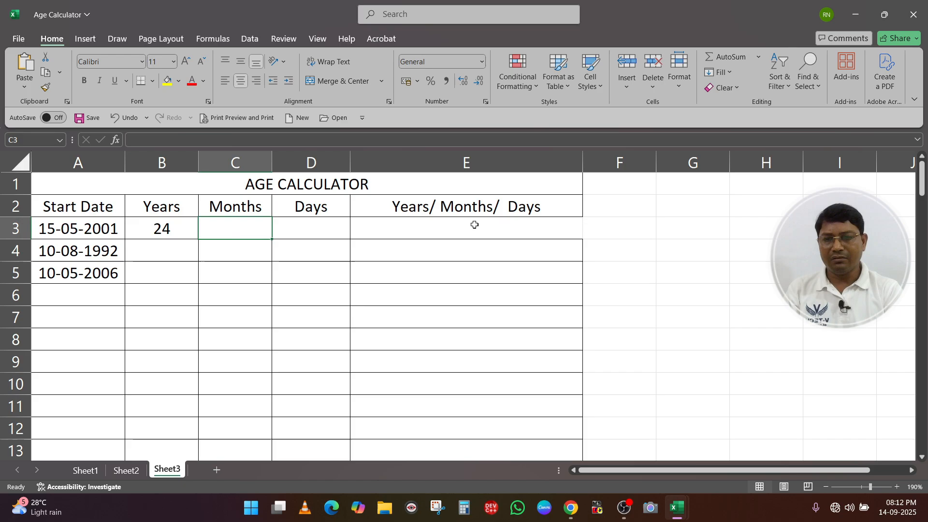
Step: Paste the copied formula into C3 and change its unit to "ym" to calculate the months
key(ctrl+v)
key(F2)
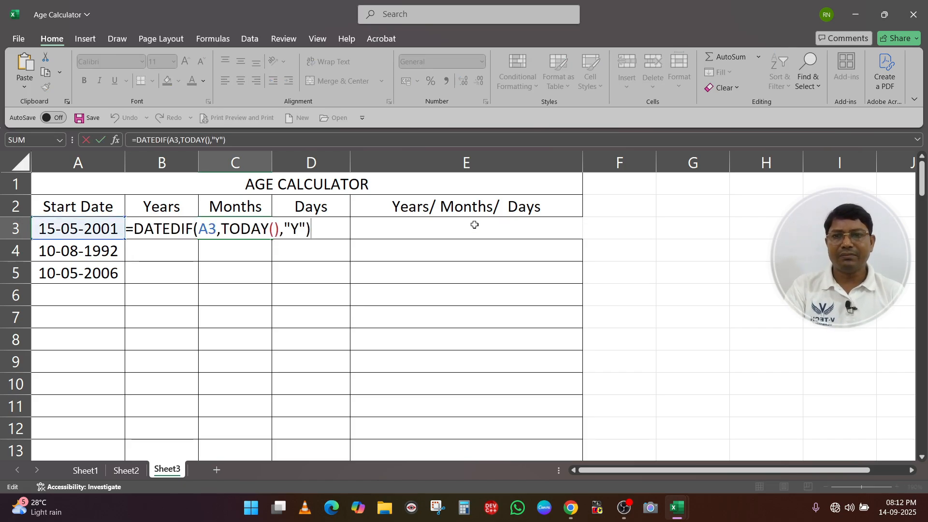
key(Left)
key(Left)
key(Left)
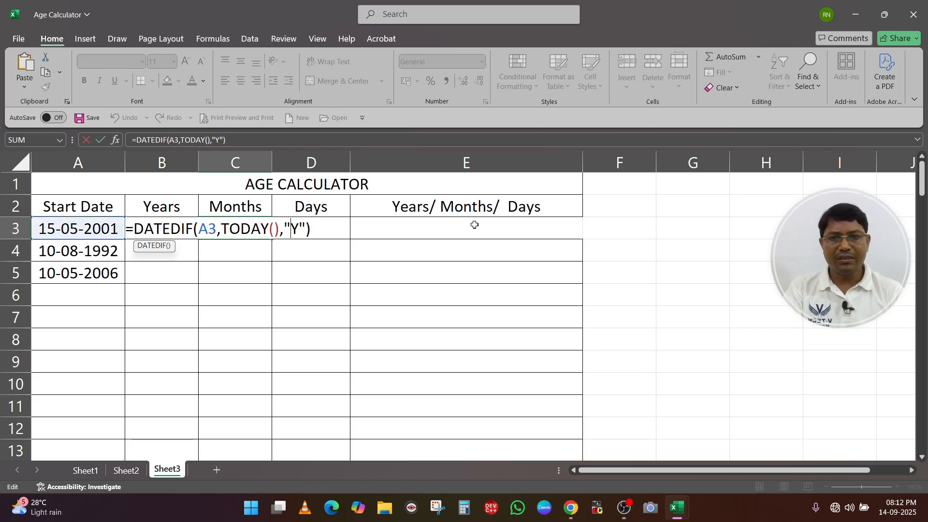
key(Delete)
text(ym)
key(ctrl+Return)
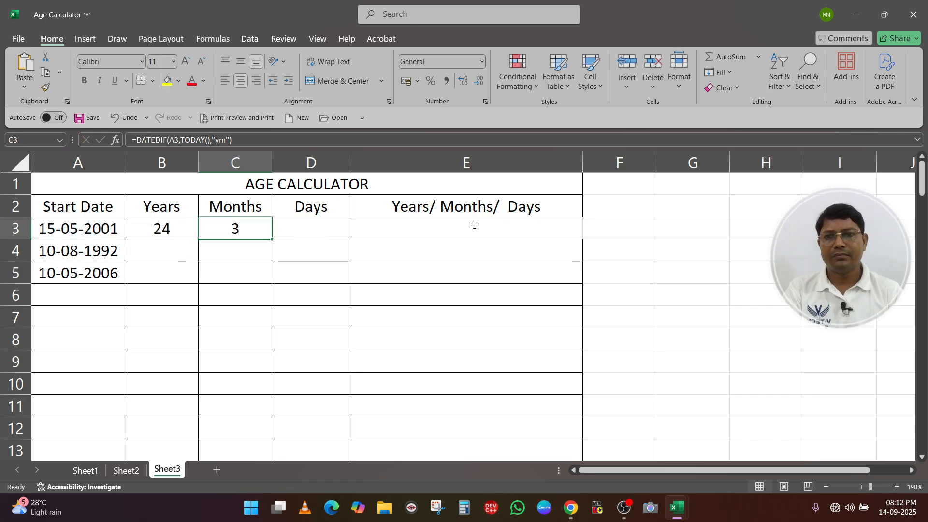
Step: Paste the copied formula into D3 and change its unit to "md" to calculate the remaining days
key(Right)
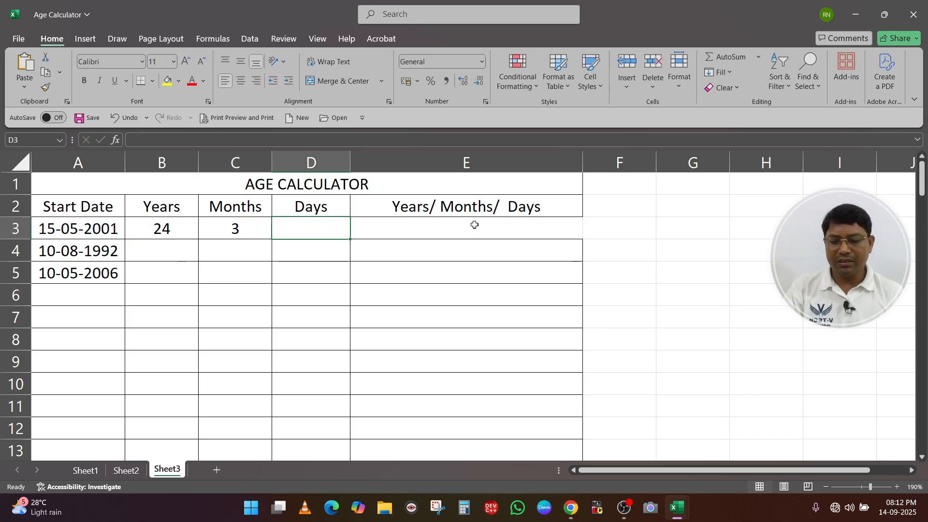
key(ctrl+v)
key(F2)
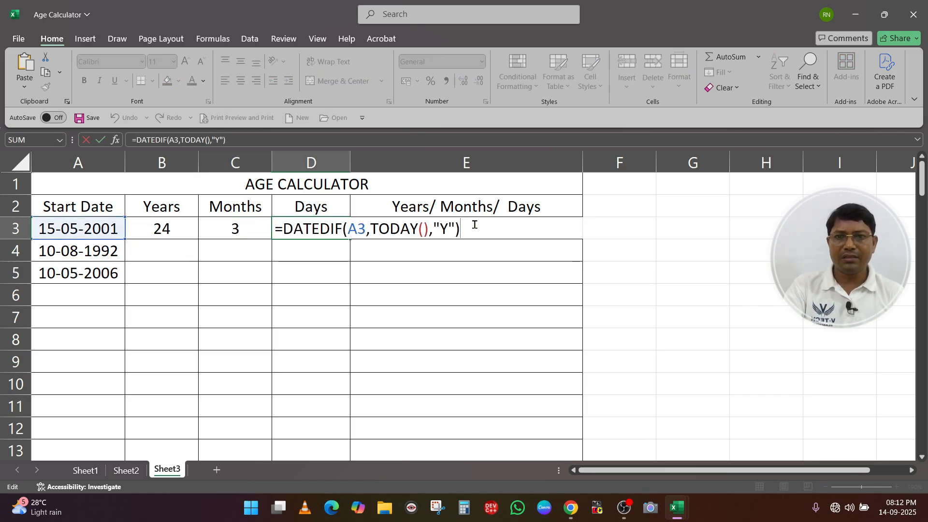
key(Left)
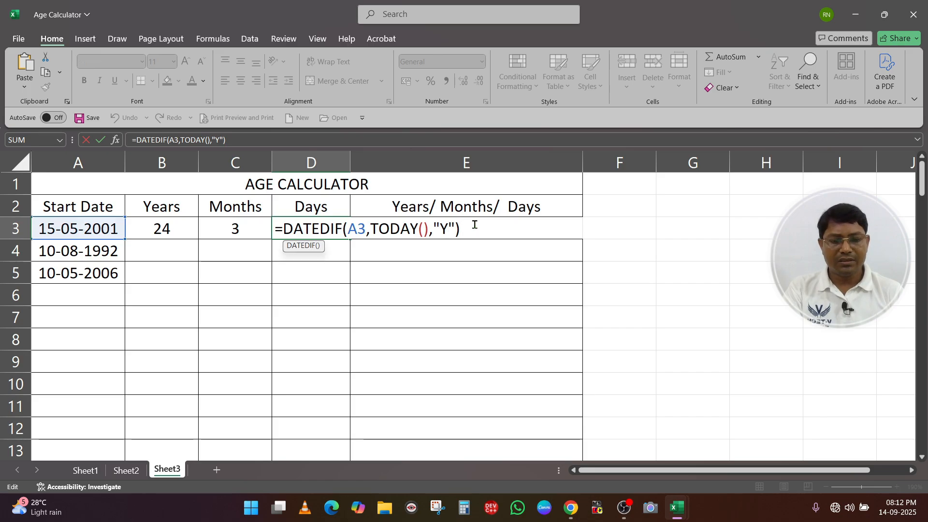
key(BackSpace)
text(md)
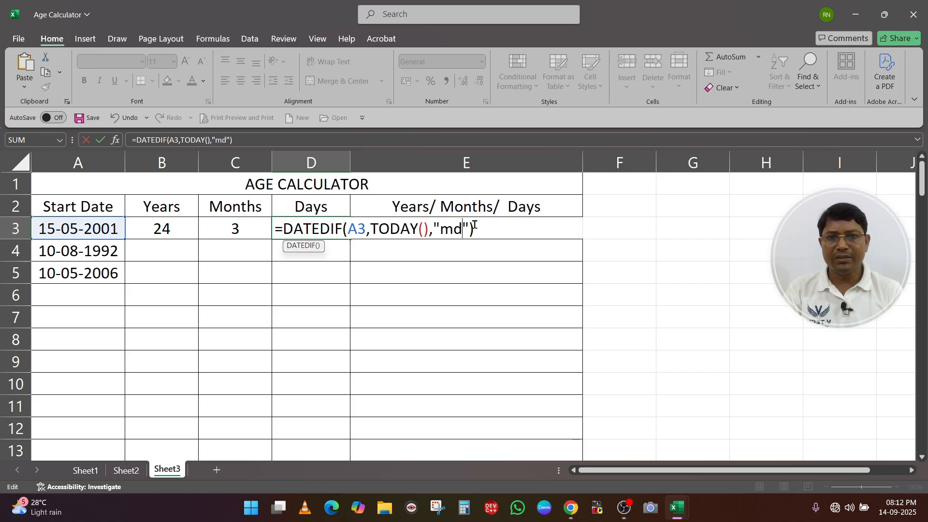
key(Return)
key(Up)
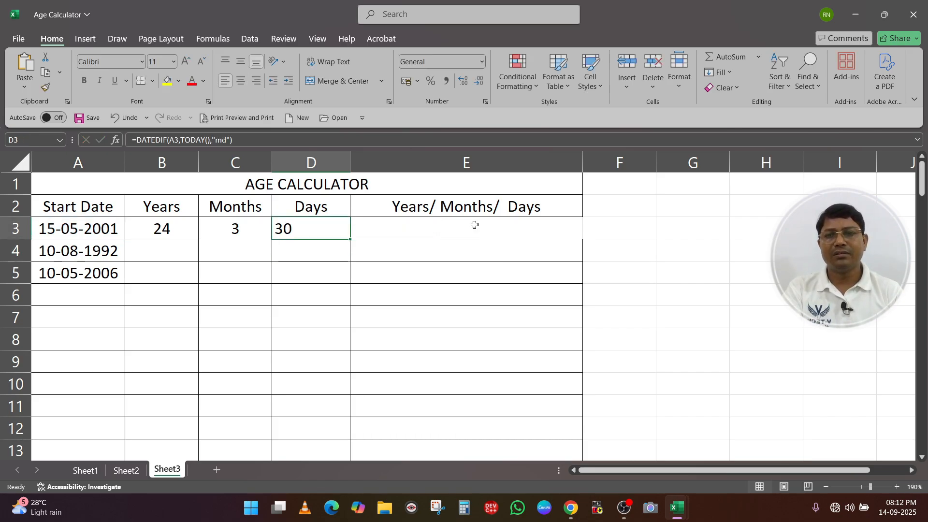
Step: Center the contents of the Days column, column D
click(312, 162)
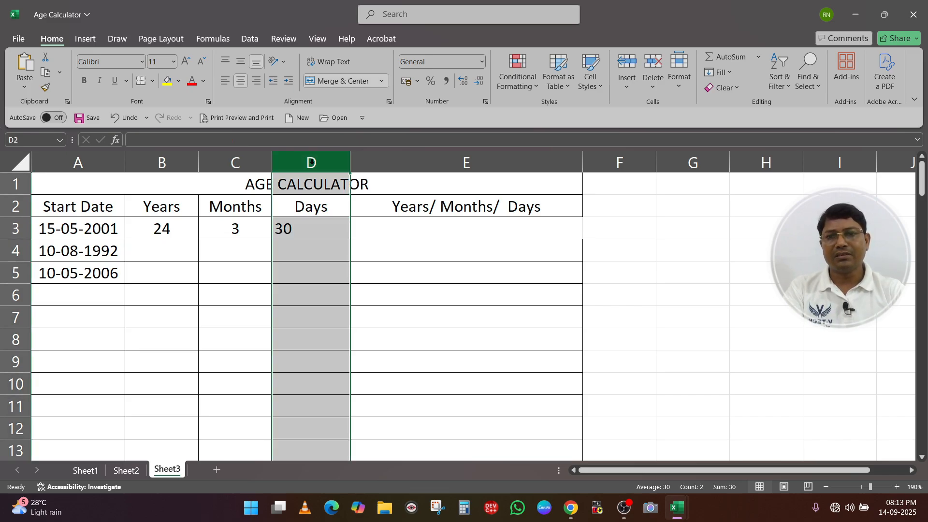
click(243, 83)
click(243, 82)
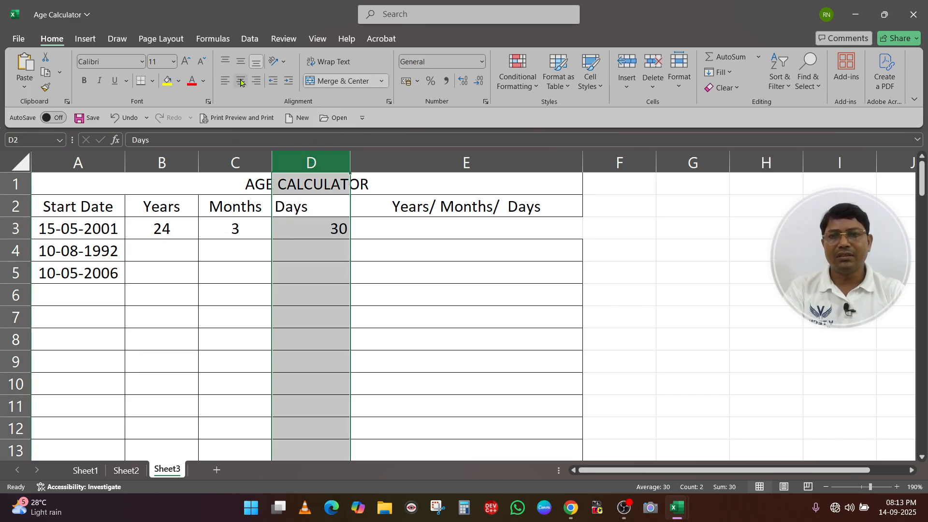
Step: Copy the text of the combined years, months and days formula from Sheet2 cell F3 into Sheet3 cell E3
click(430, 222)
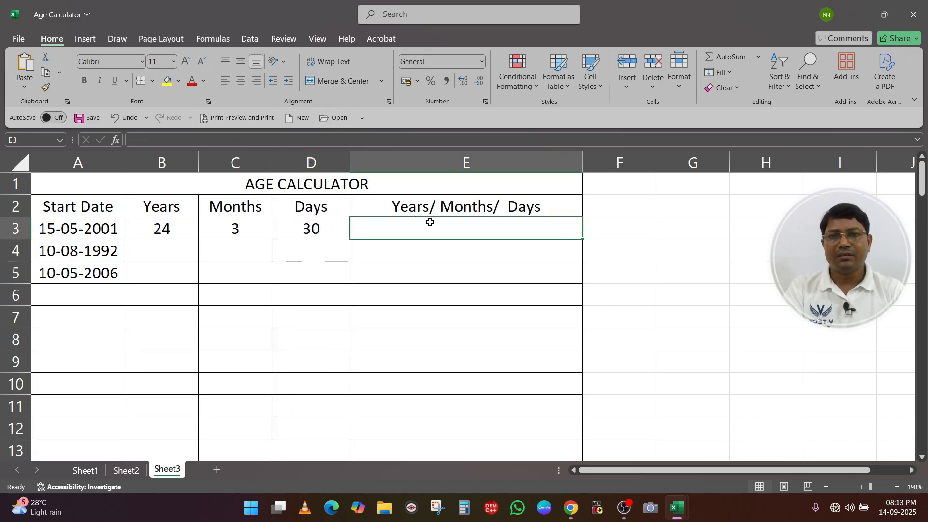
click(126, 470)
double_click(535, 229)
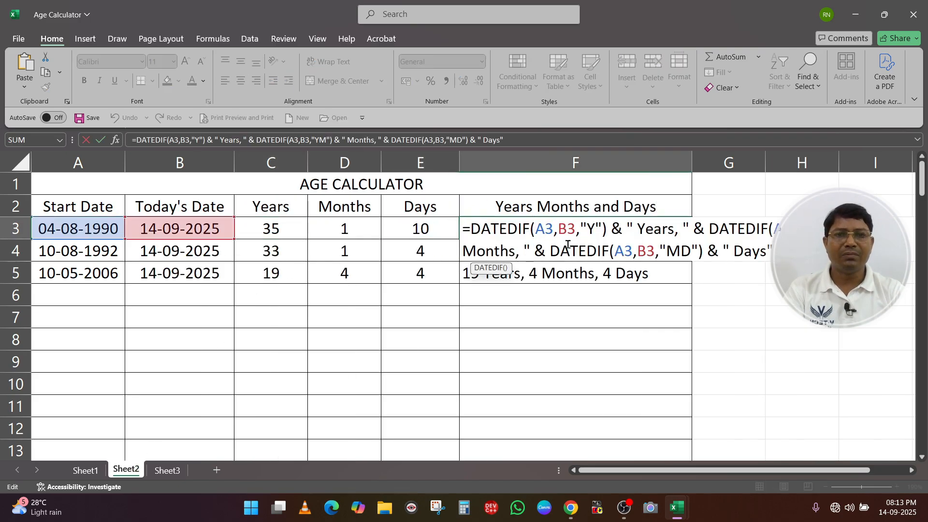
key(ctrl+a)
key(ctrl+c)
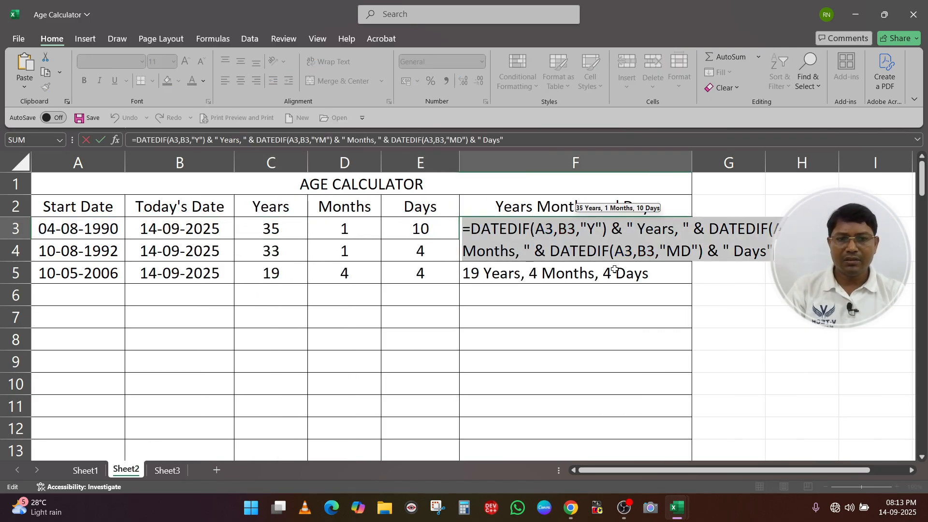
key(Escape)
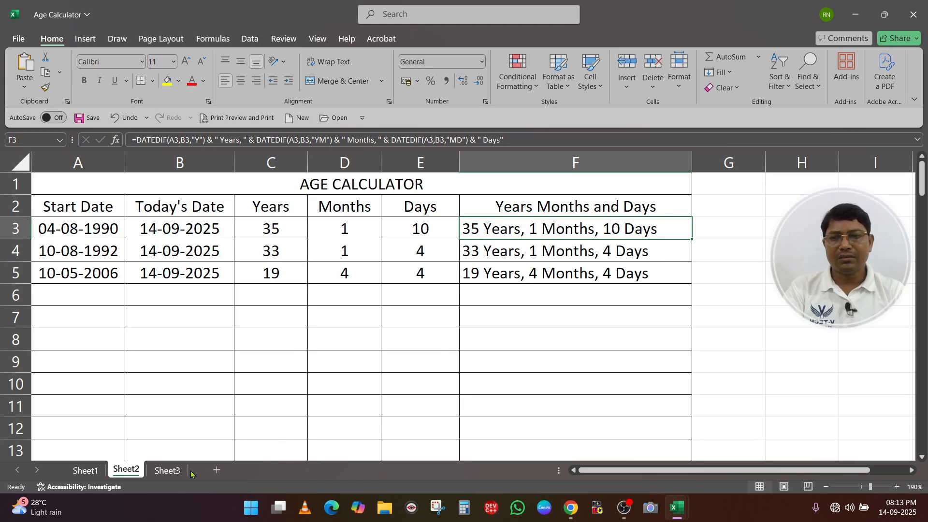
click(167, 470)
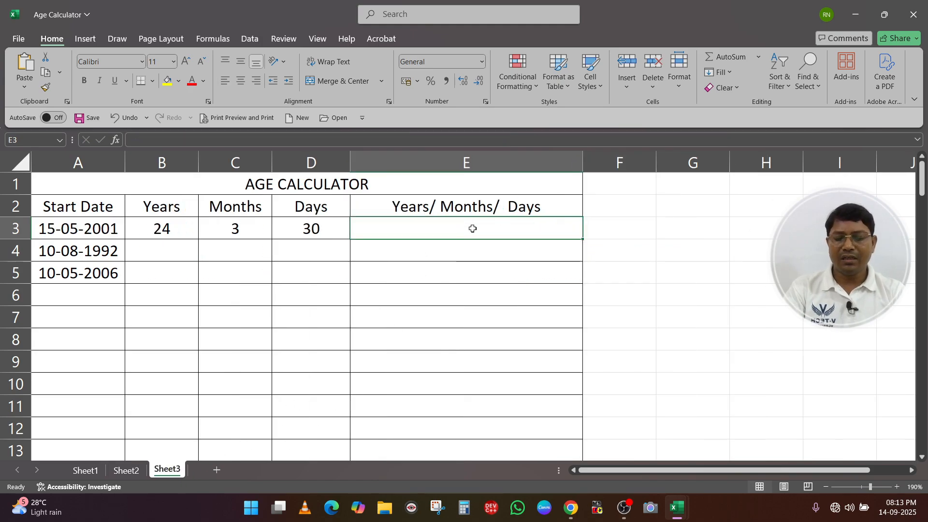
key(ctrl+v)
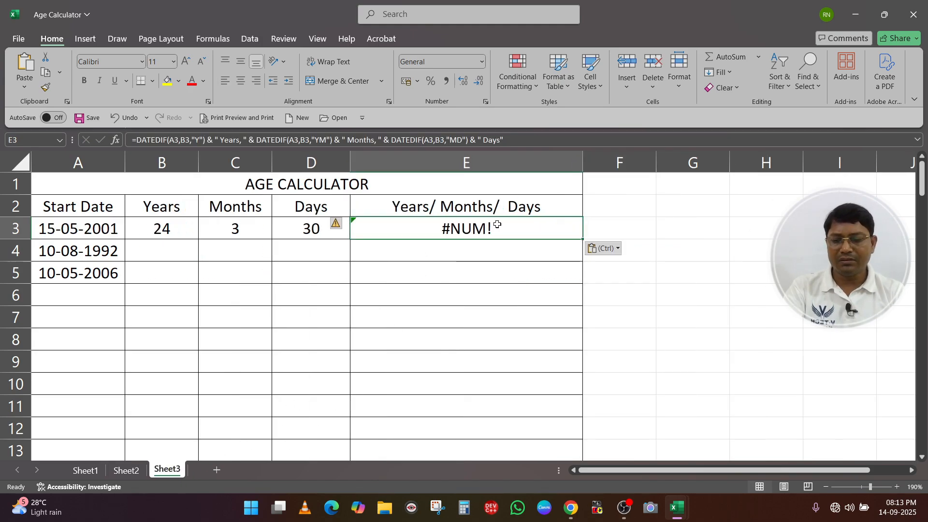
Step: In the E3 formula, replace the B3 reference in the "Y" DATEDIF with today()
double_click(498, 224)
click(451, 230)
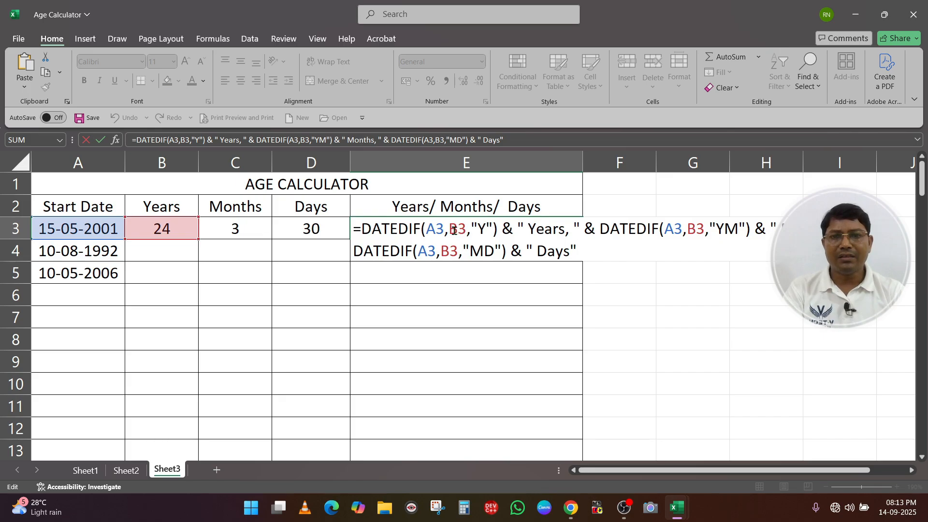
key(Delete)
key(Delete)
text(today())
Step: Replace the B3 reference in the "YM" DATEDIF of the E3 formula with today()
key(Right)
key(Right)
key(Right)
key(Right)
key(Right)
key(Right)
key(Right)
key(Right)
key(Right)
key(Right)
key(Right)
key(Right)
key(Right)
key(Right)
key(Right)
key(Right)
key(Right)
key(Right)
key(Right)
key(Right)
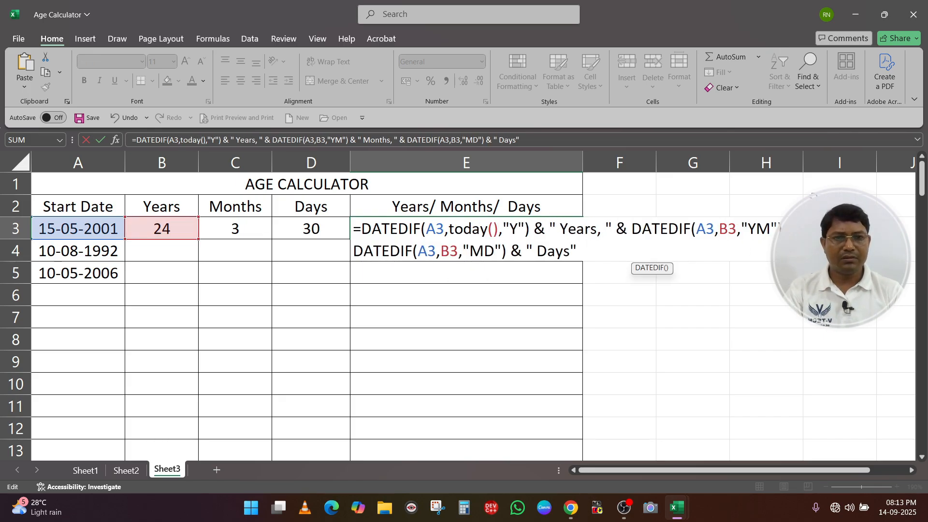
key(Delete)
key(Delete)
text(today())
Step: Replace the B3 reference in the "MD" DATEDIF with today() and commit the combined formula in E3
key(Right)
key(Right)
key(Right)
key(Right)
key(Right)
key(Right)
key(Right)
key(Right)
key(Right)
key(Right)
key(Right)
key(Right)
key(Right)
key(Right)
key(Right)
key(Right)
key(Right)
key(Right)
key(Right)
key(Right)
key(Delete)
key(Delete)
text(today)
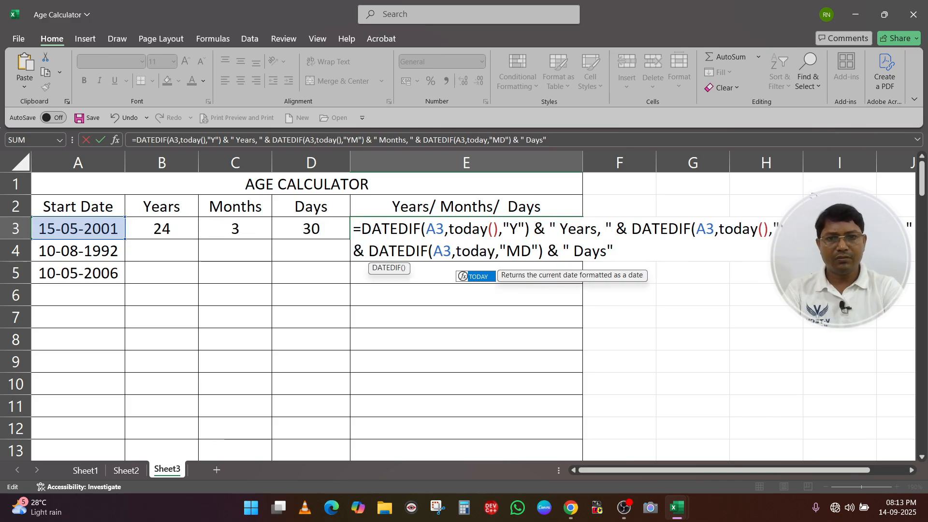
text(())
key(Return)
key(Up)
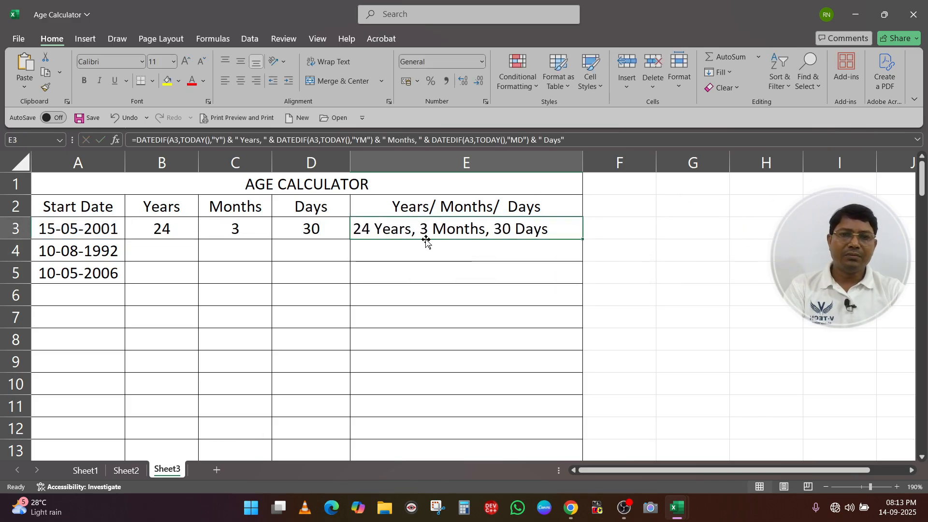
Step: Compare the separate age formulas in B3:D3 with the combined formula in E3
click(187, 229)
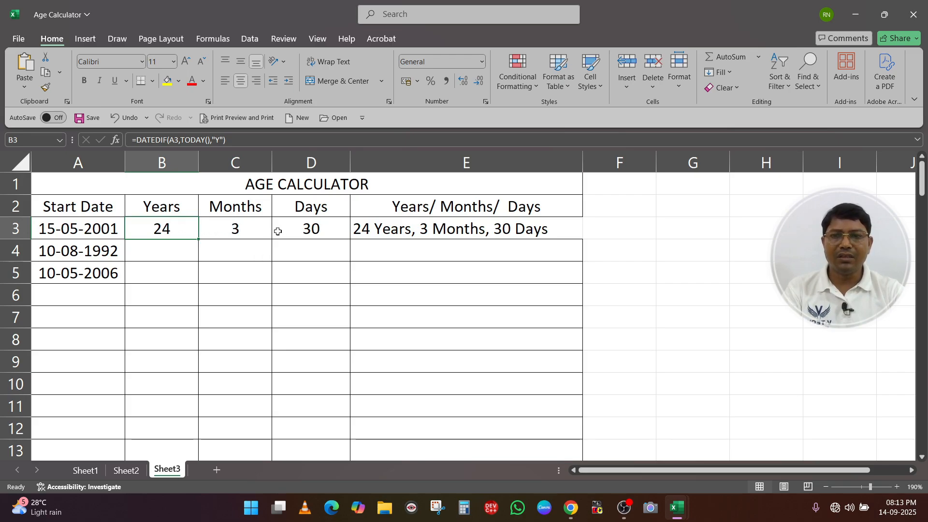
key(Right)
key(Right)
click(432, 228)
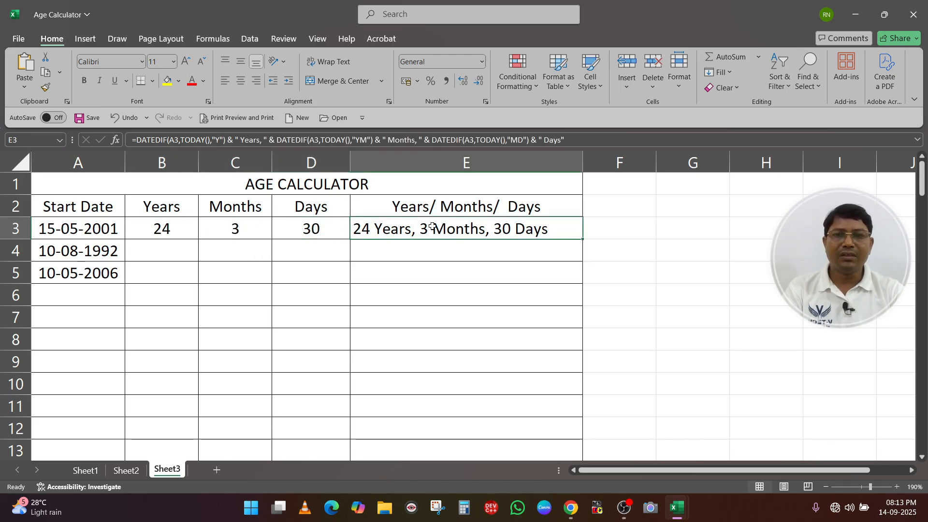
drag(156, 229, 387, 229)
click(386, 250)
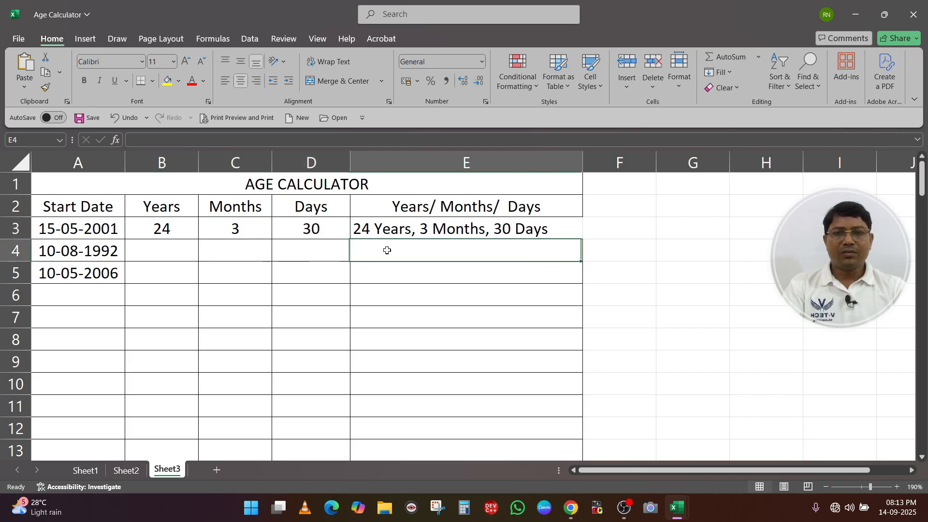